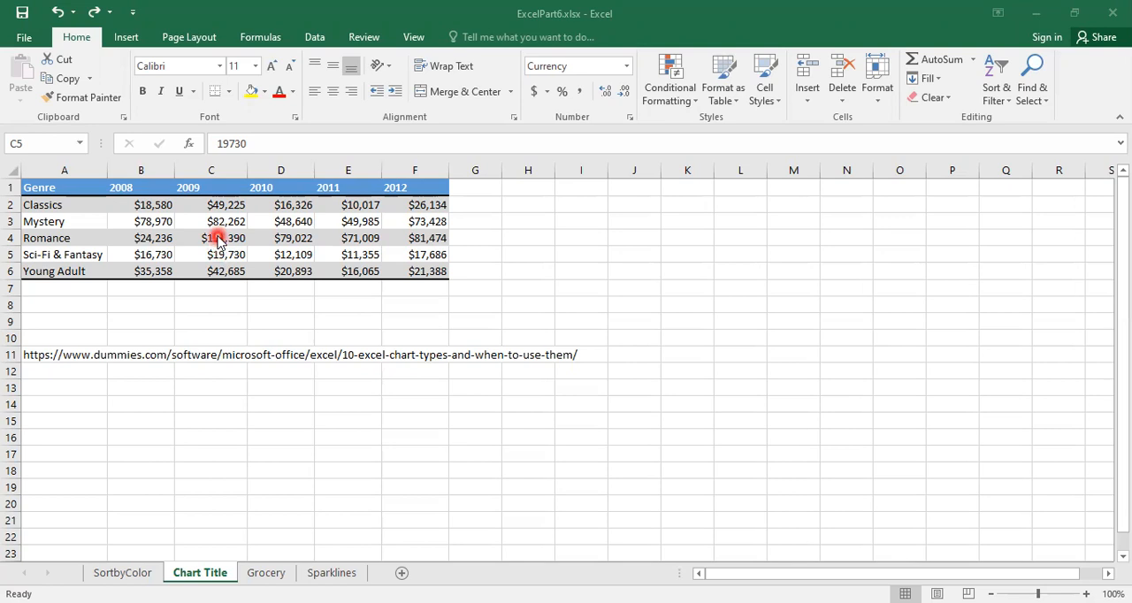
Insert the recommended clustered column chart for the genre sales table on the Chart Title sheet.
left_click(217, 237)
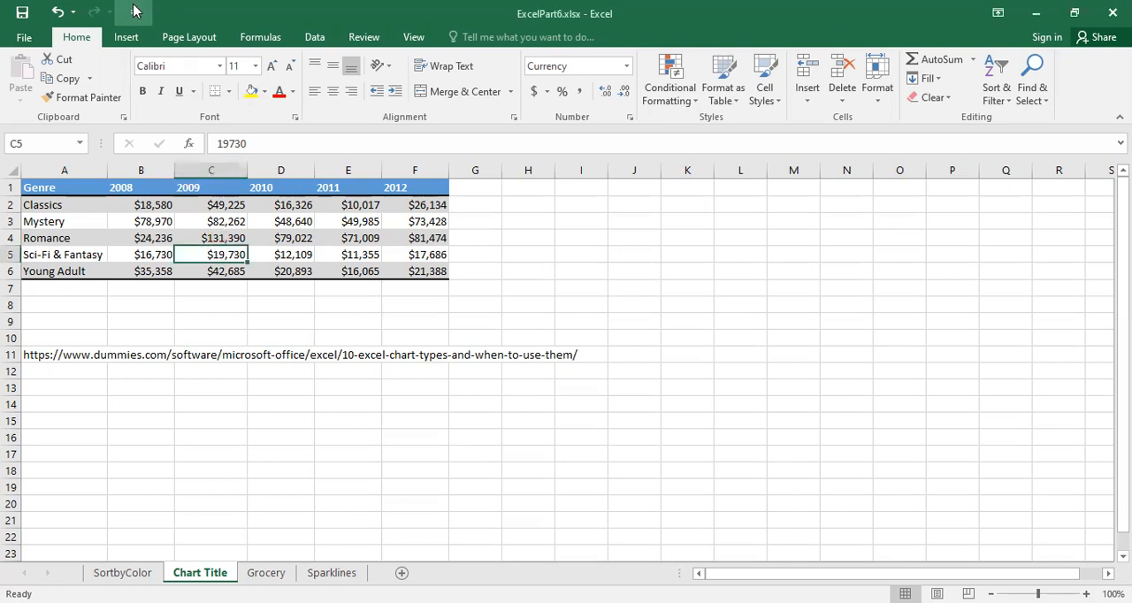
left_click(126, 39)
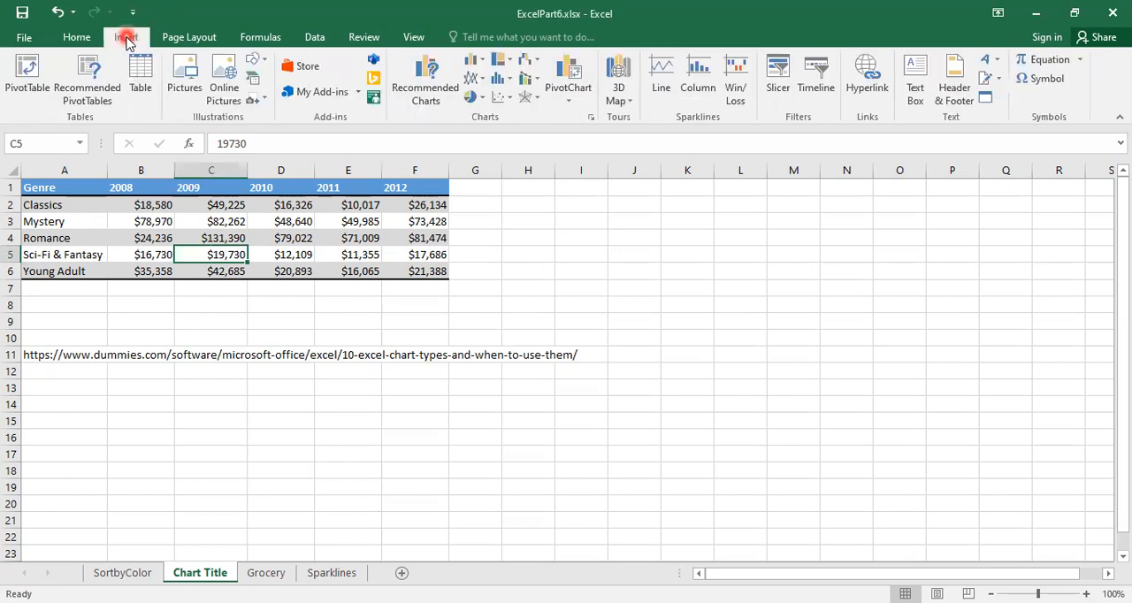
left_click(424, 99)
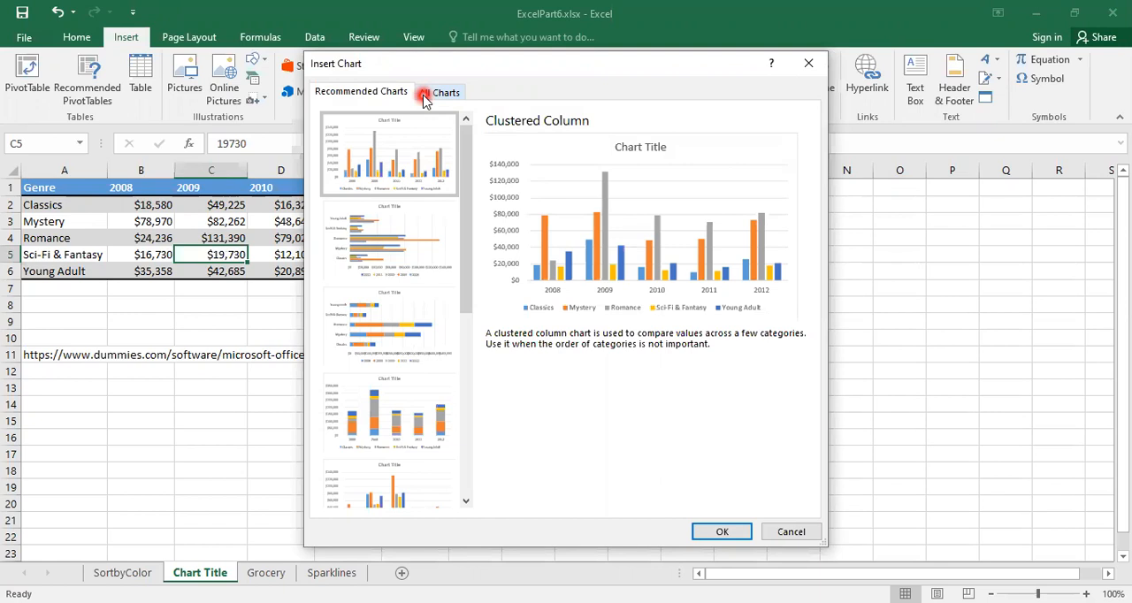
left_click(420, 158)
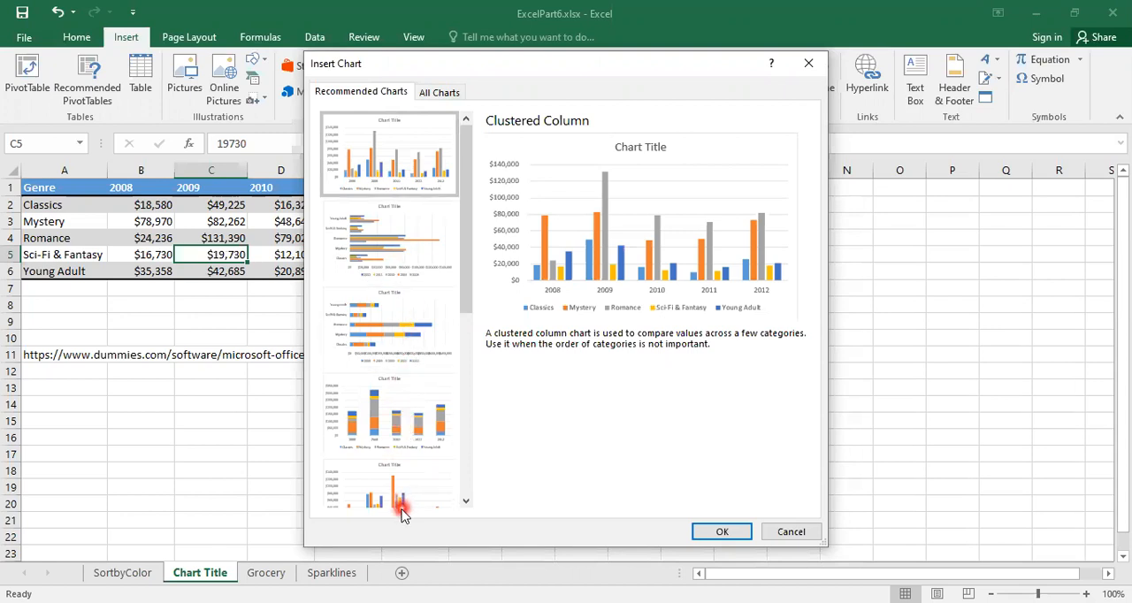
left_click(373, 165)
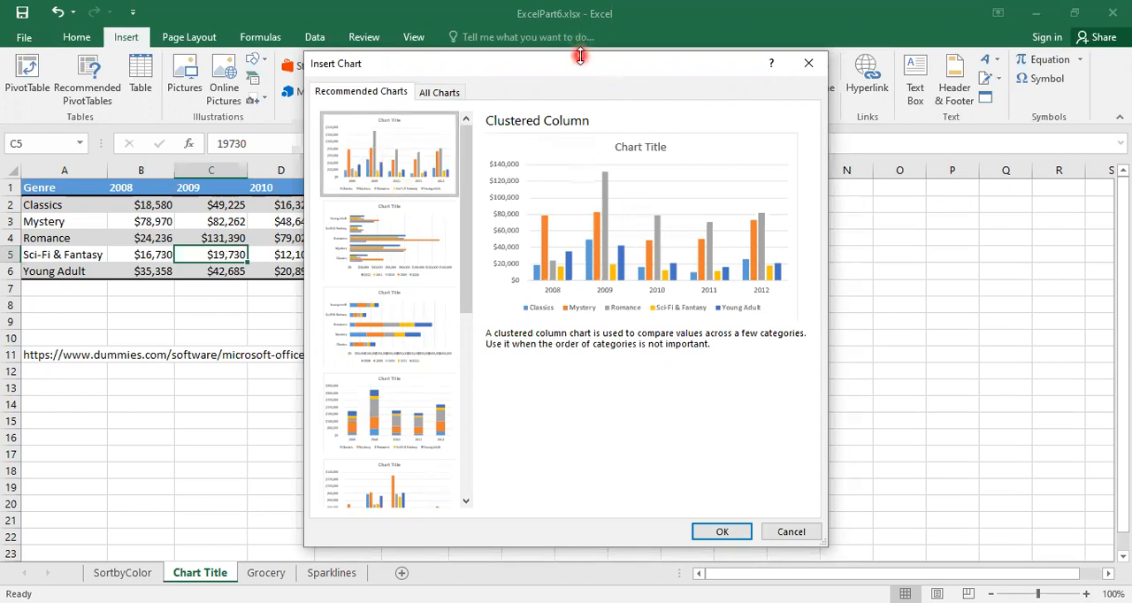
left_click_drag(576, 64, 491, 13)
left_click(643, 481)
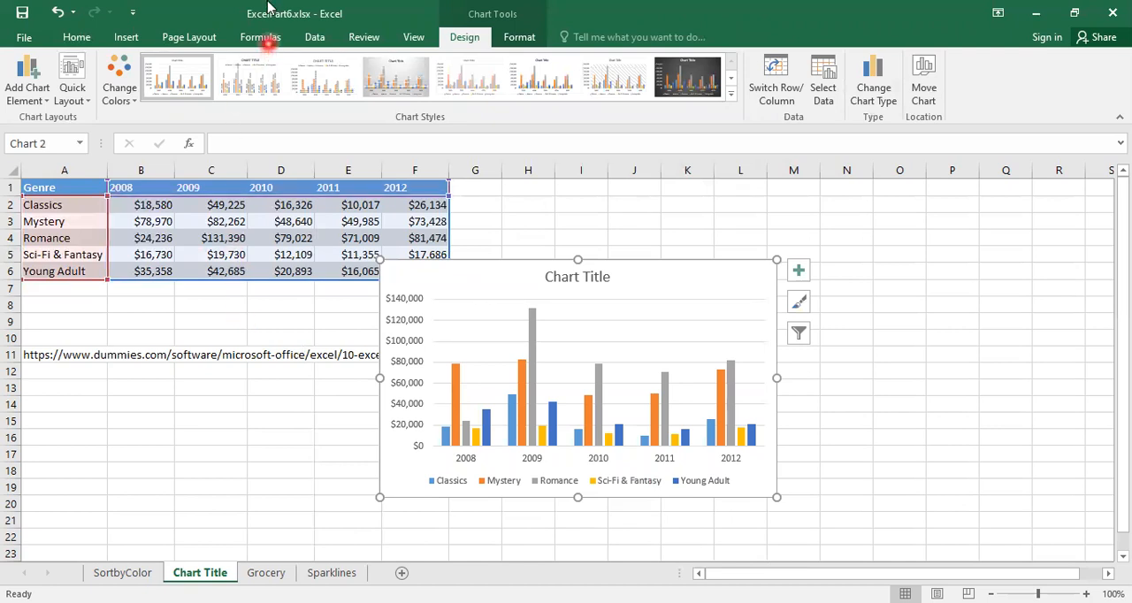
left_click(487, 12)
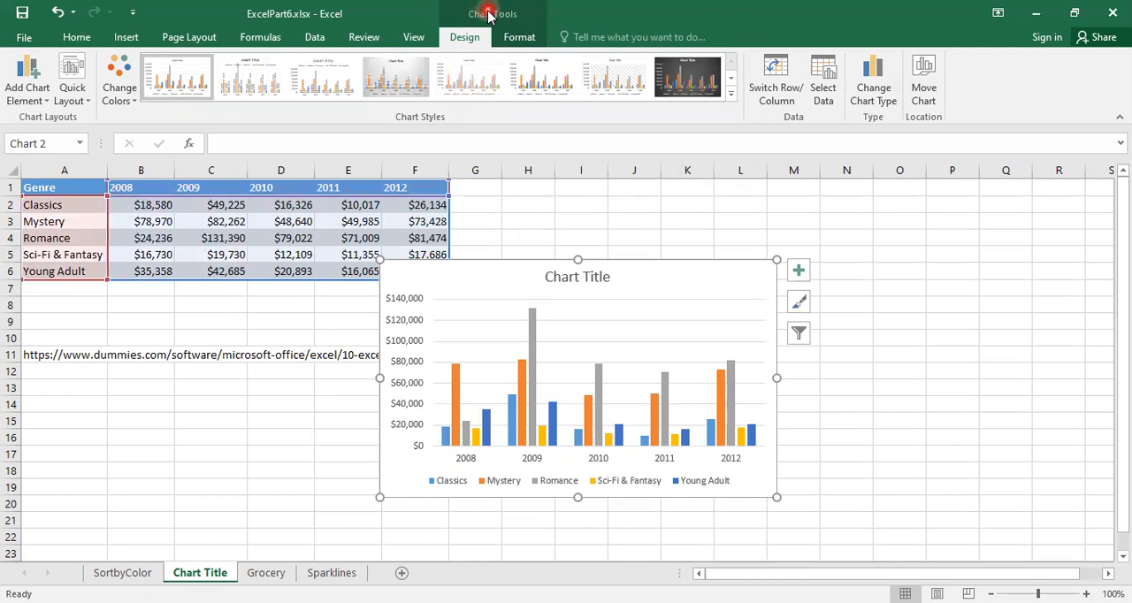
left_click(492, 15)
left_click(483, 288)
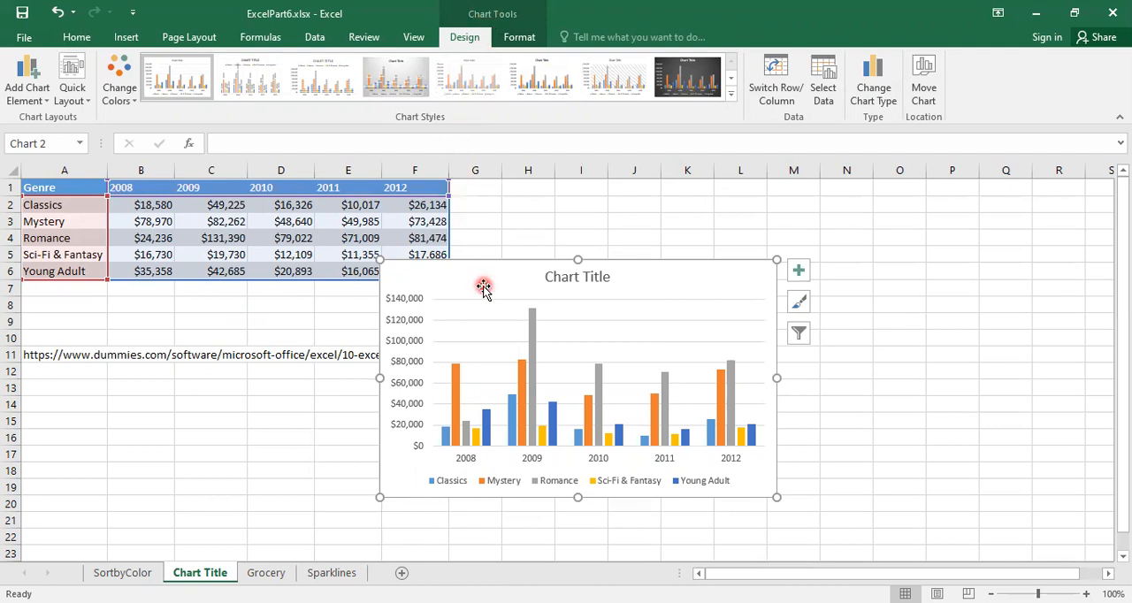
left_click(501, 15)
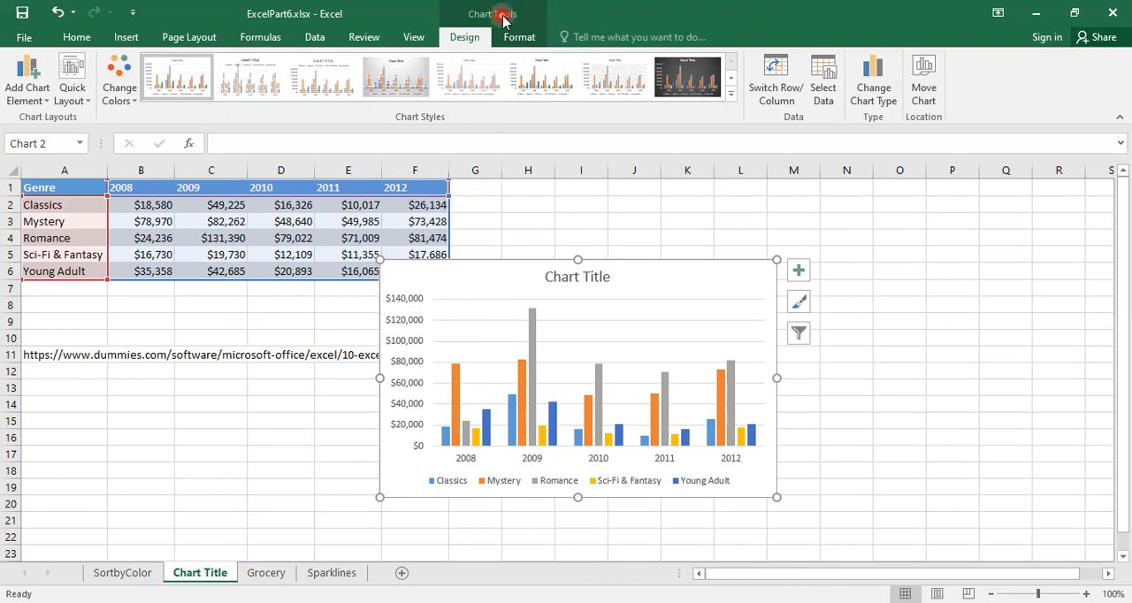
left_click(475, 296)
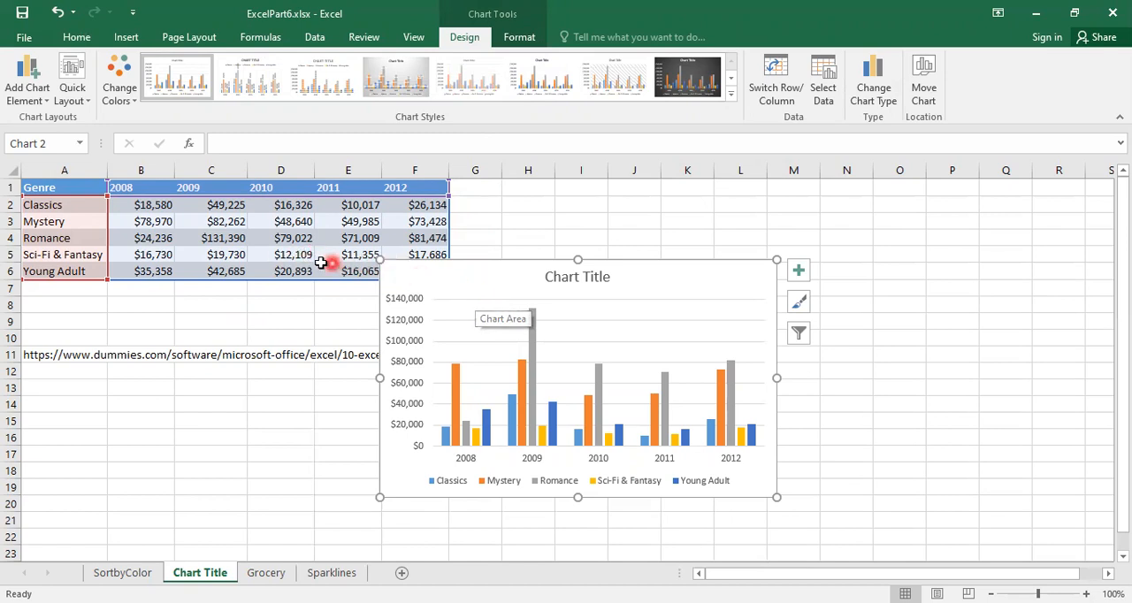
left_click(293, 256)
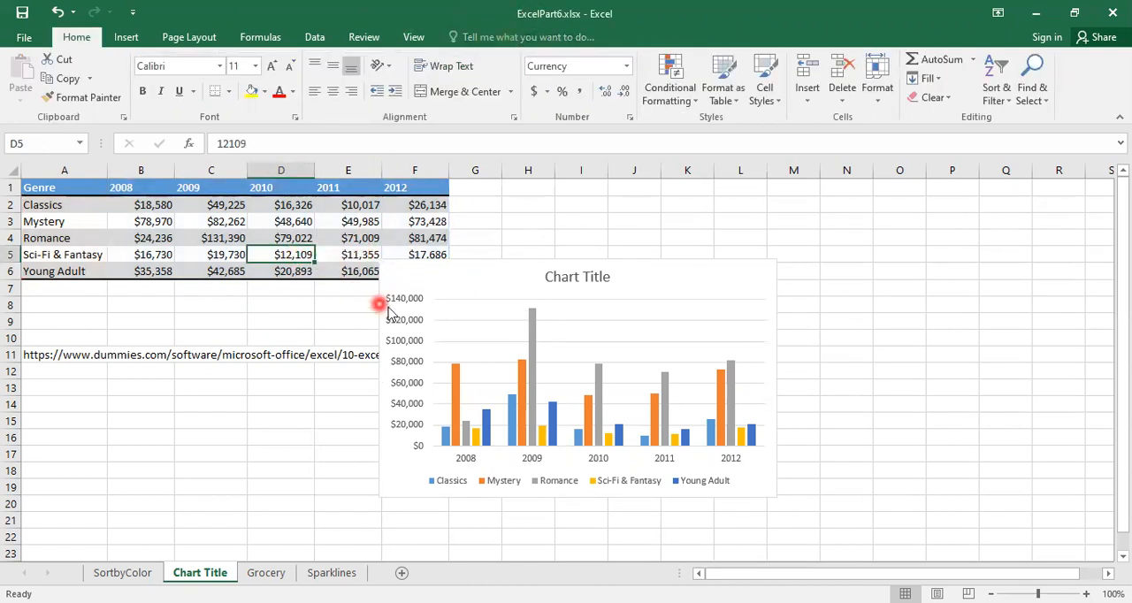
Select the chart and look through the chart elements that can be added, such as axis titles and gridlines.
left_click(473, 308)
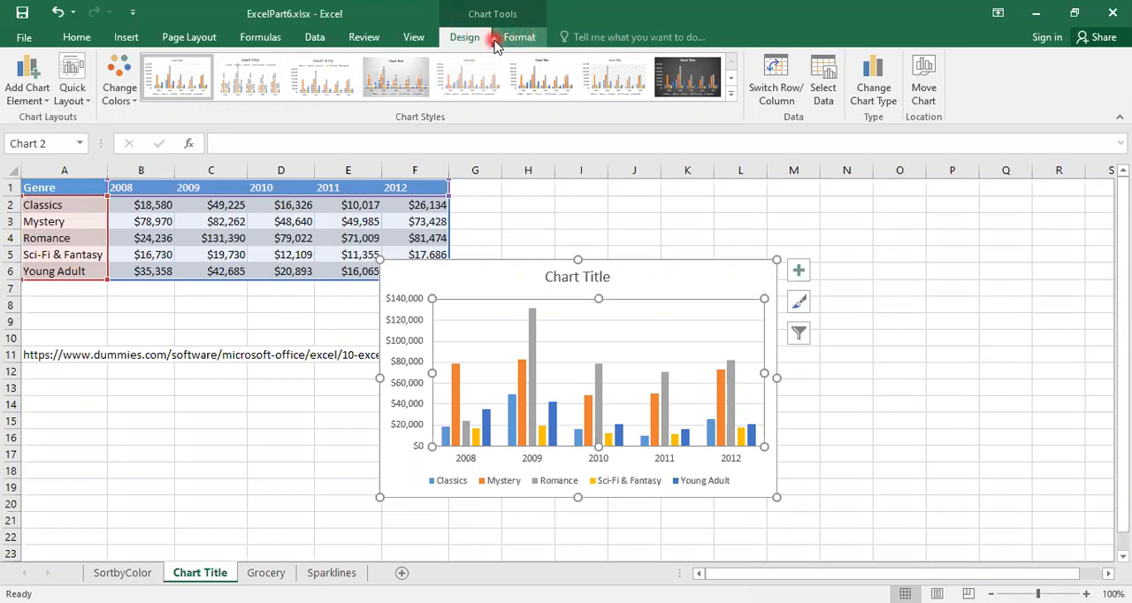
left_click(17, 104)
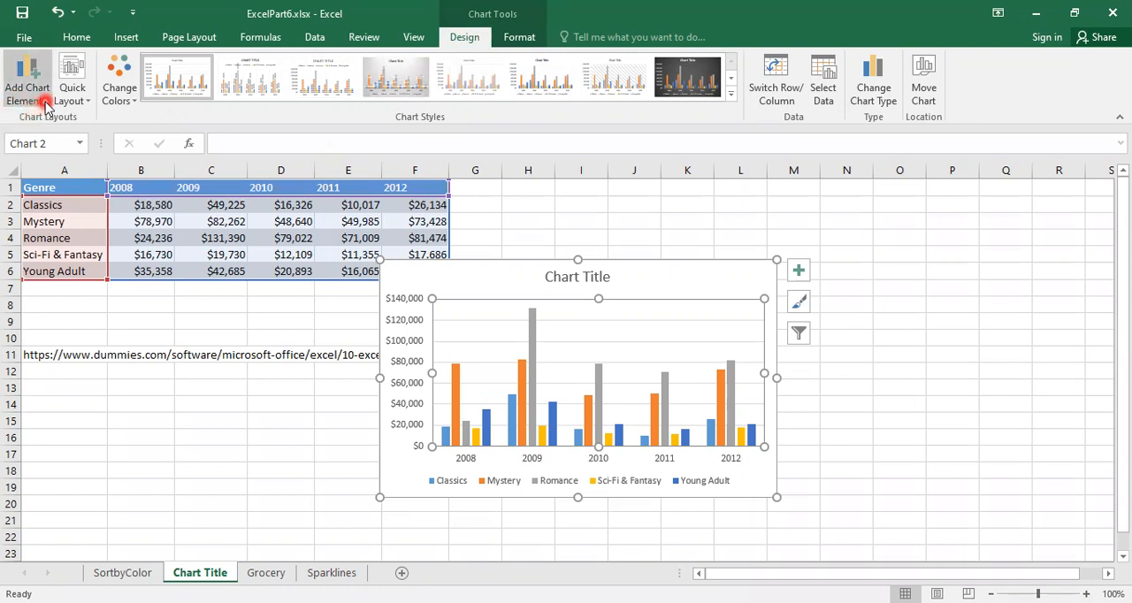
left_click(45, 104)
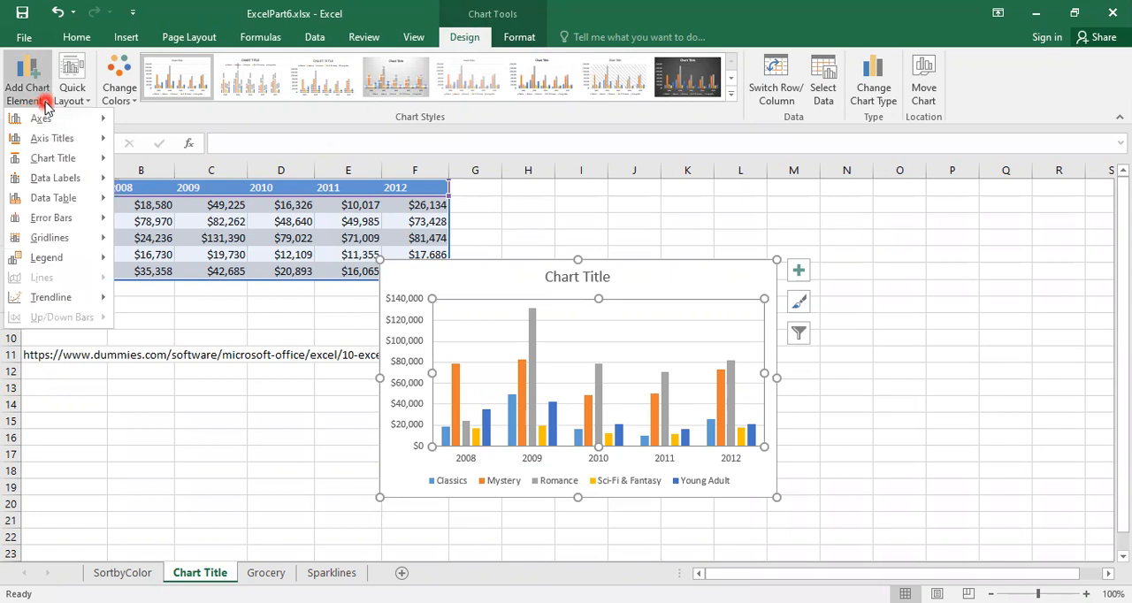
left_click(41, 143)
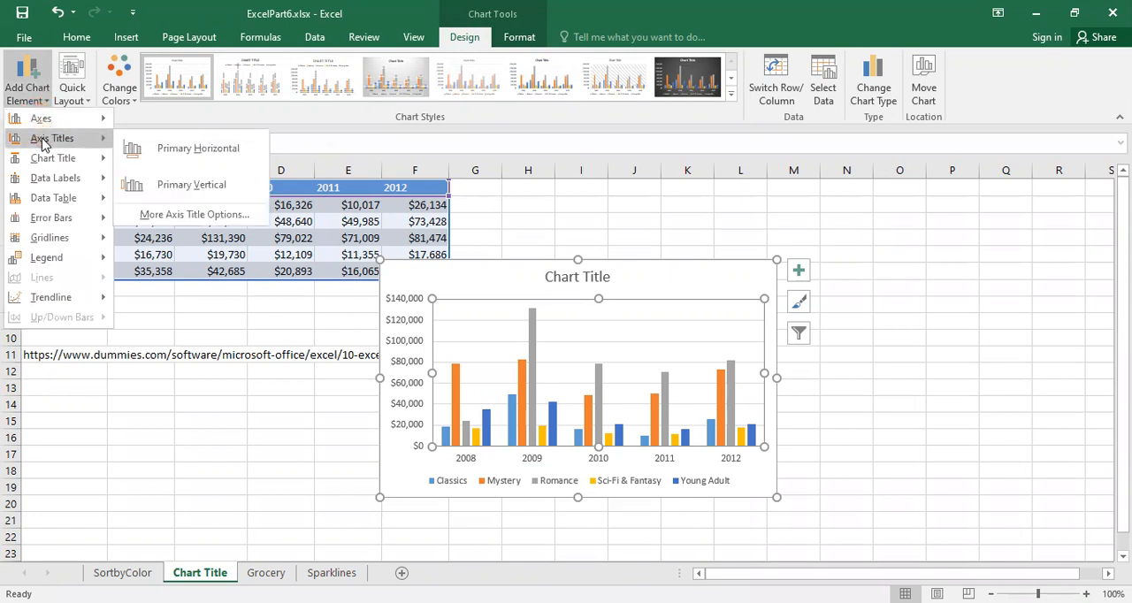
left_click(52, 240)
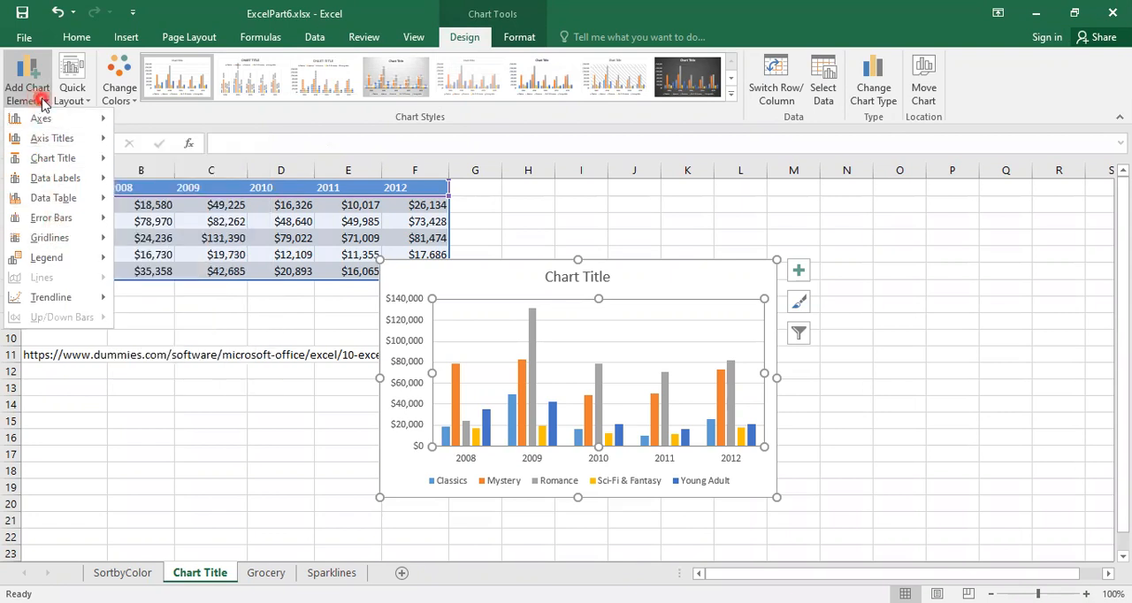
Hide the column chart's gridlines and turn them back on.
left_click(800, 271)
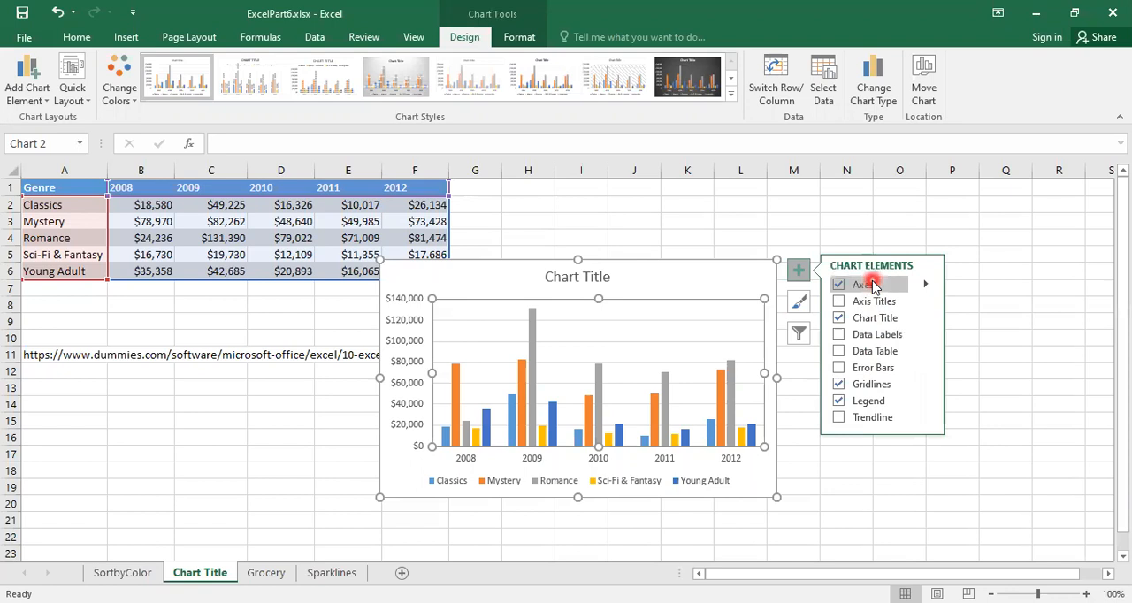
left_click(838, 386)
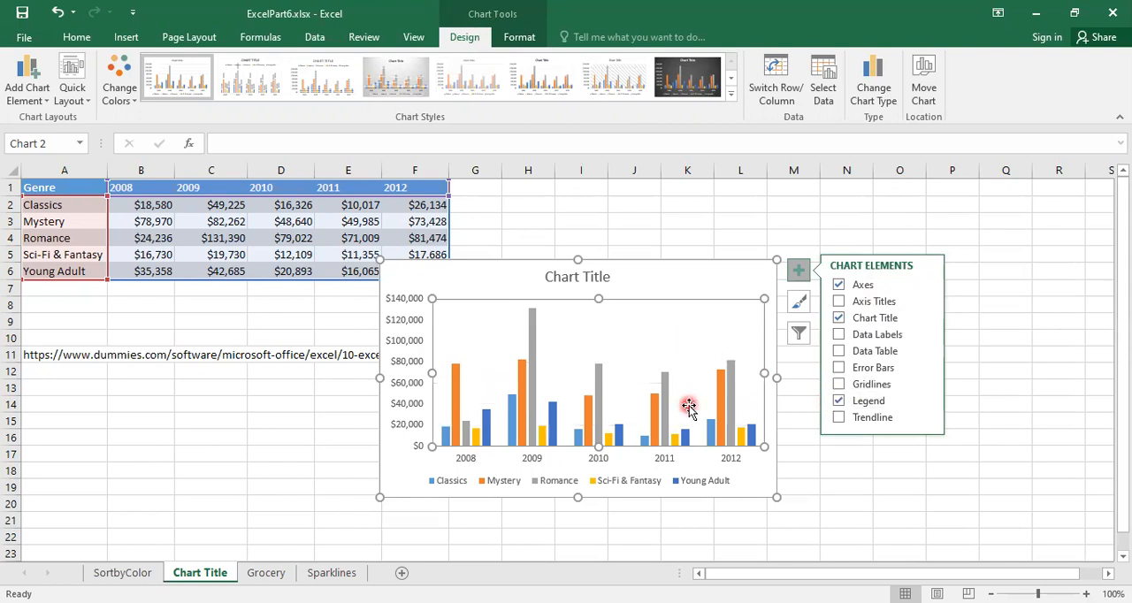
left_click(839, 386)
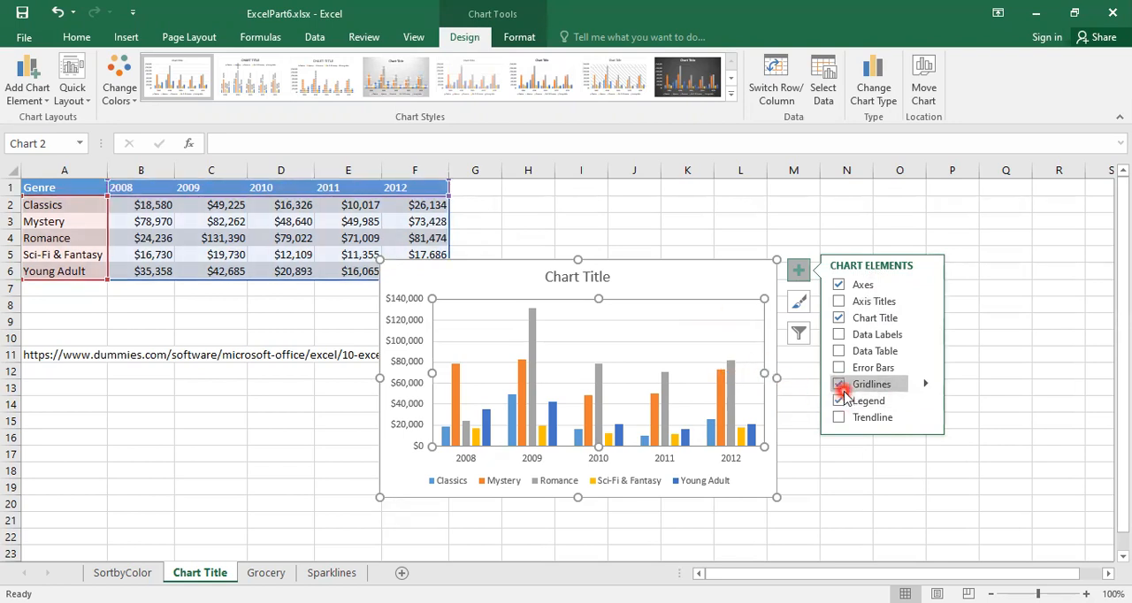
Add primary minor horizontal gridlines to the column chart and remove them again.
left_click(927, 387)
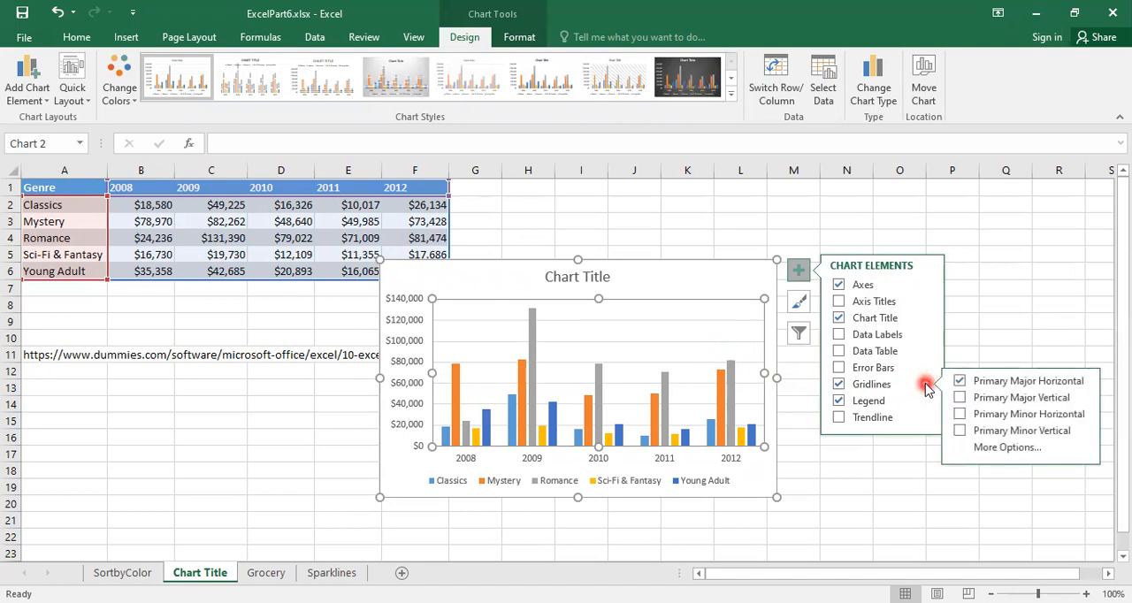
left_click(961, 415)
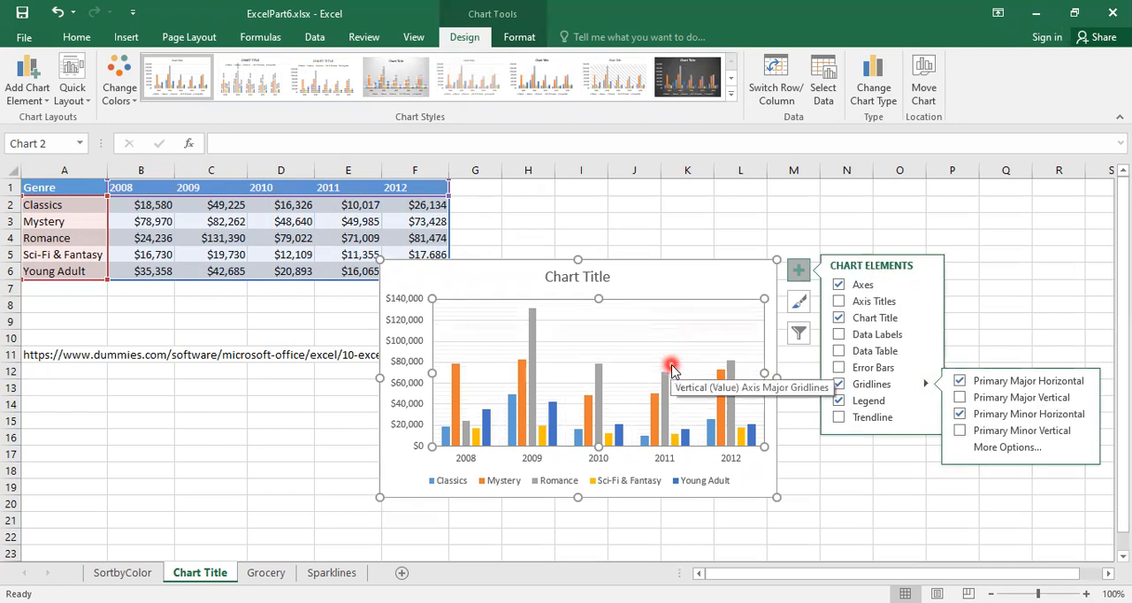
left_click(961, 415)
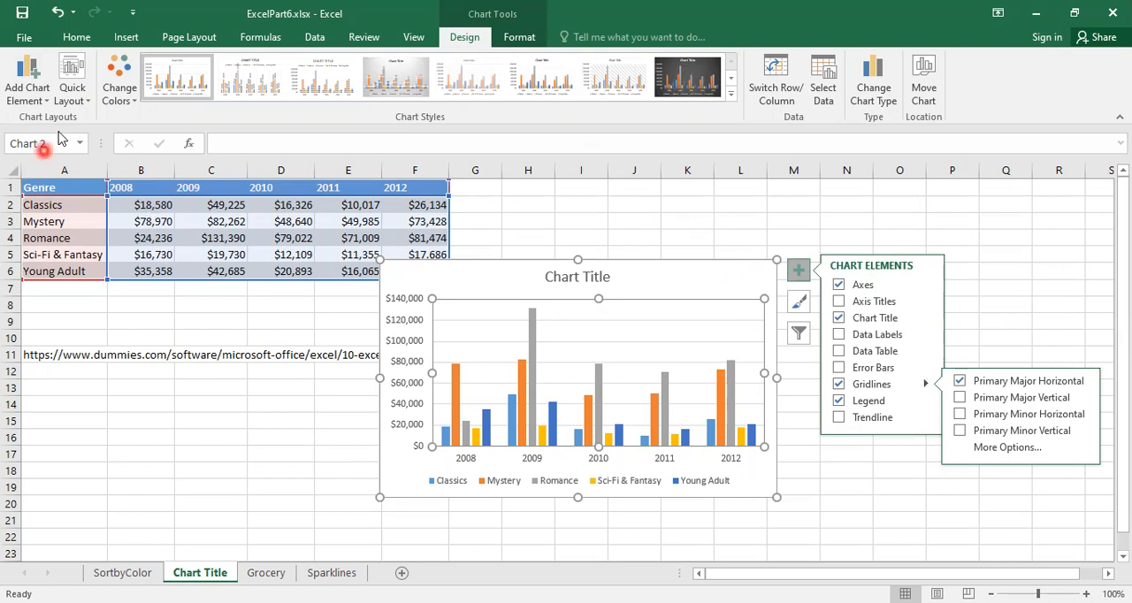
Preview the first three quick layouts on the chart and examine the available color palettes without applying any.
left_click(79, 104)
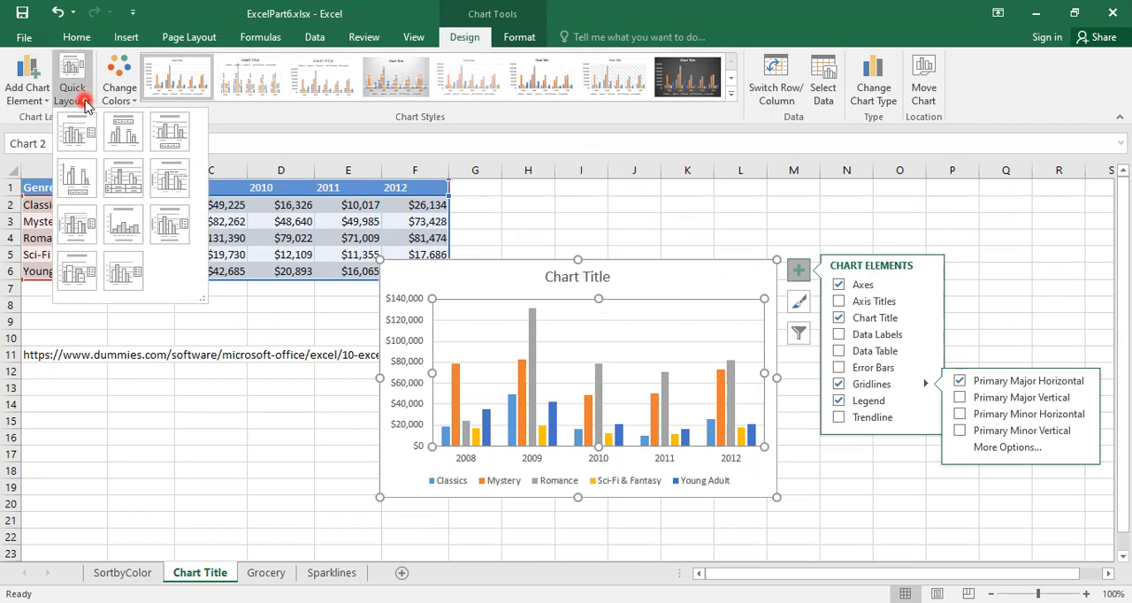
left_click(75, 133)
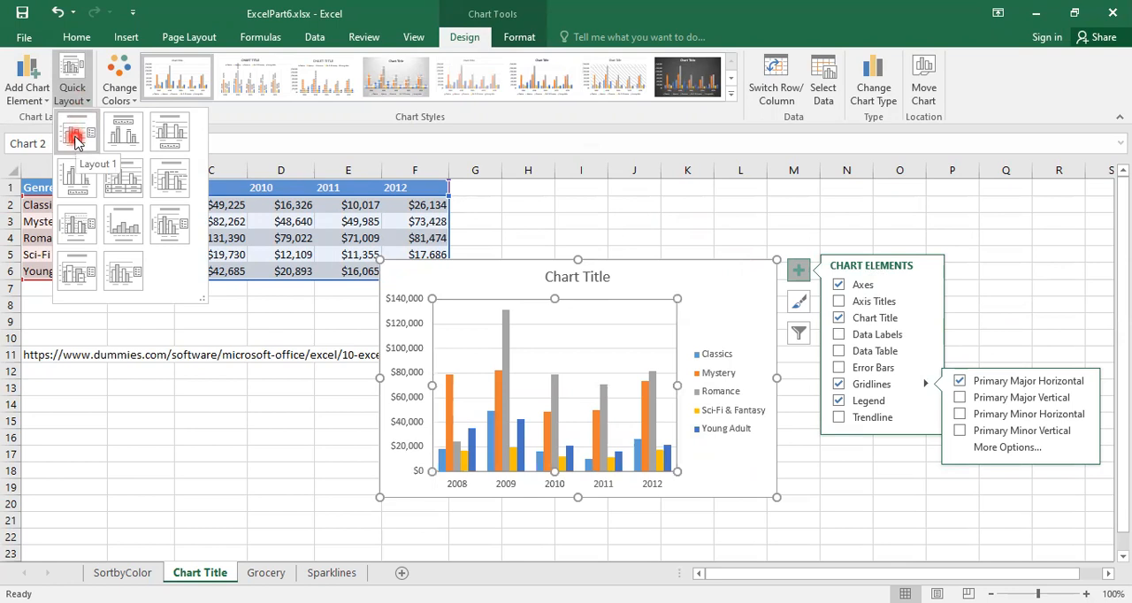
left_click(122, 138)
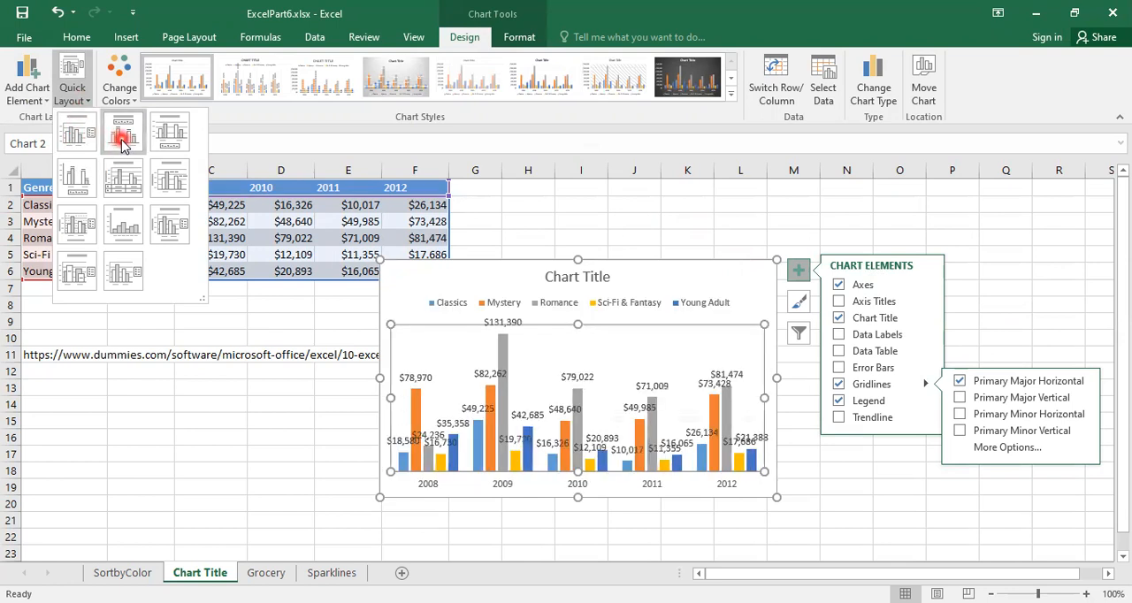
left_click(168, 139)
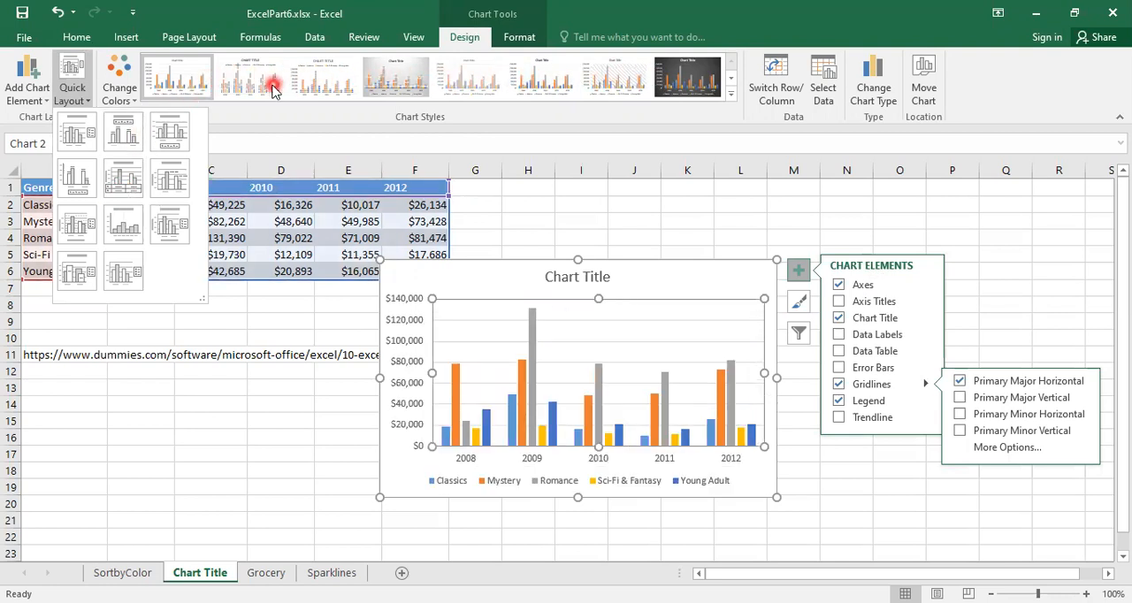
left_click(135, 102)
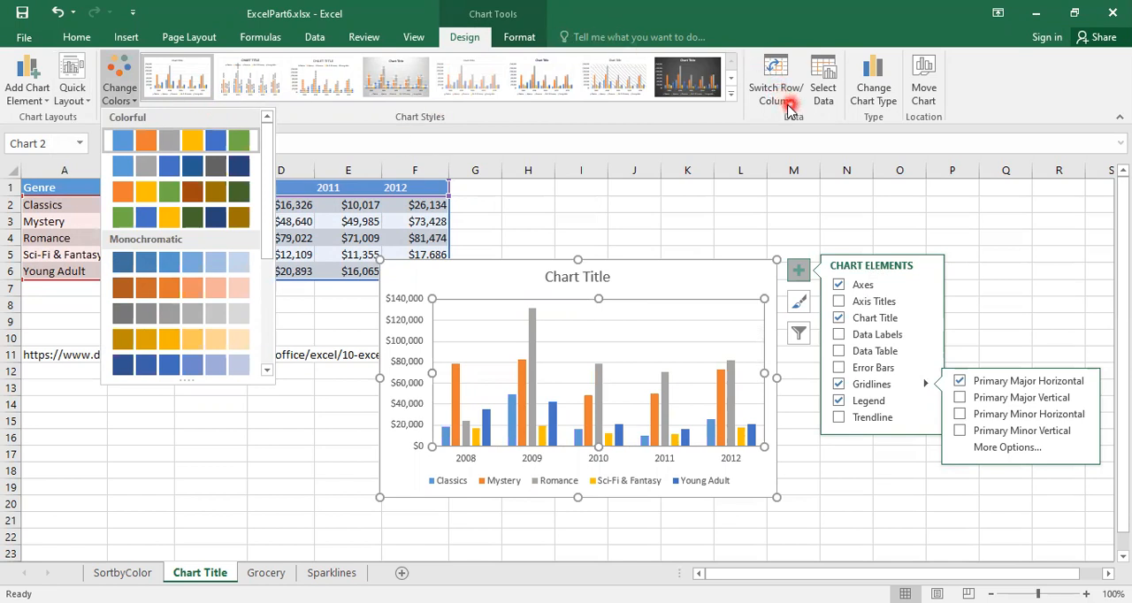
left_click(363, 213)
Switch the chart's rows and columns so genres form the horizontal axis, and swap them back to years.
left_click(776, 94)
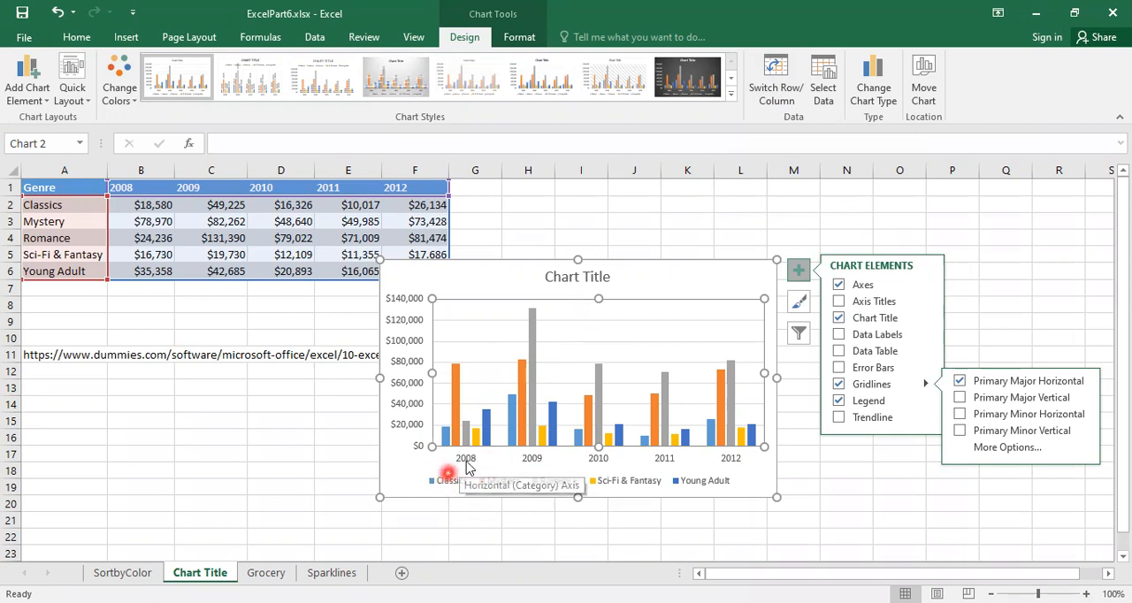
left_click(779, 92)
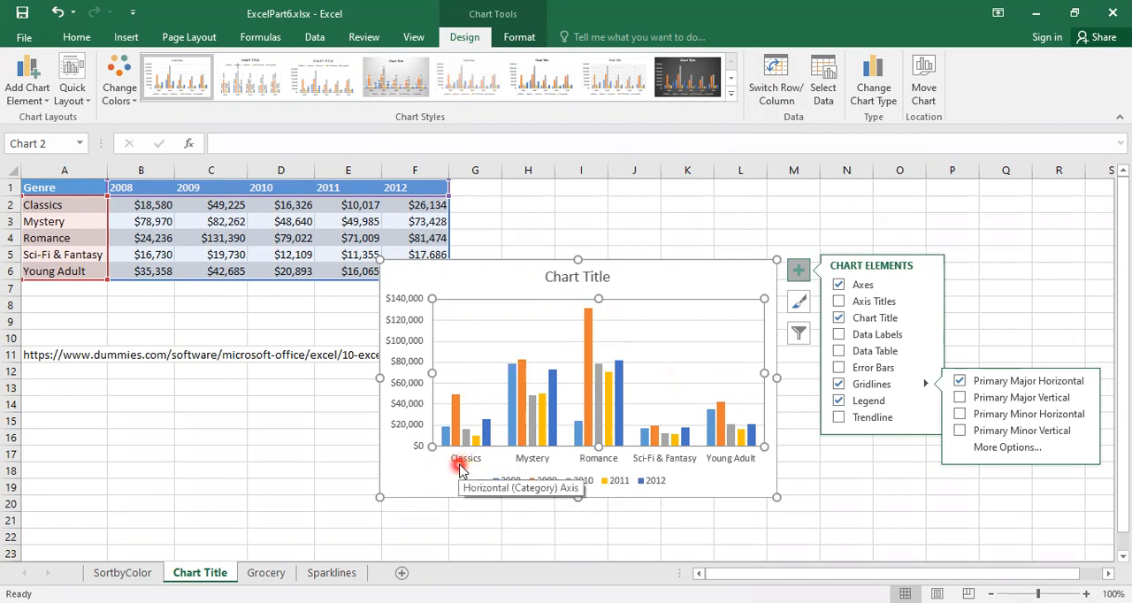
left_click(779, 77)
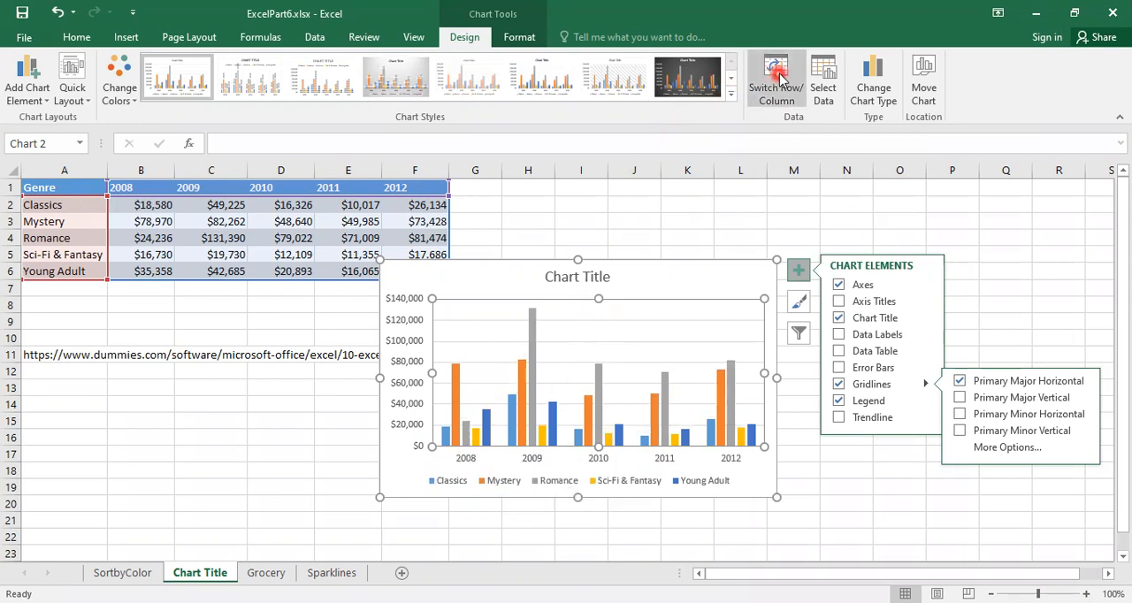
Exclude the Classics series and the 2008 and 2009 categories from the chart's data source.
left_click(824, 88)
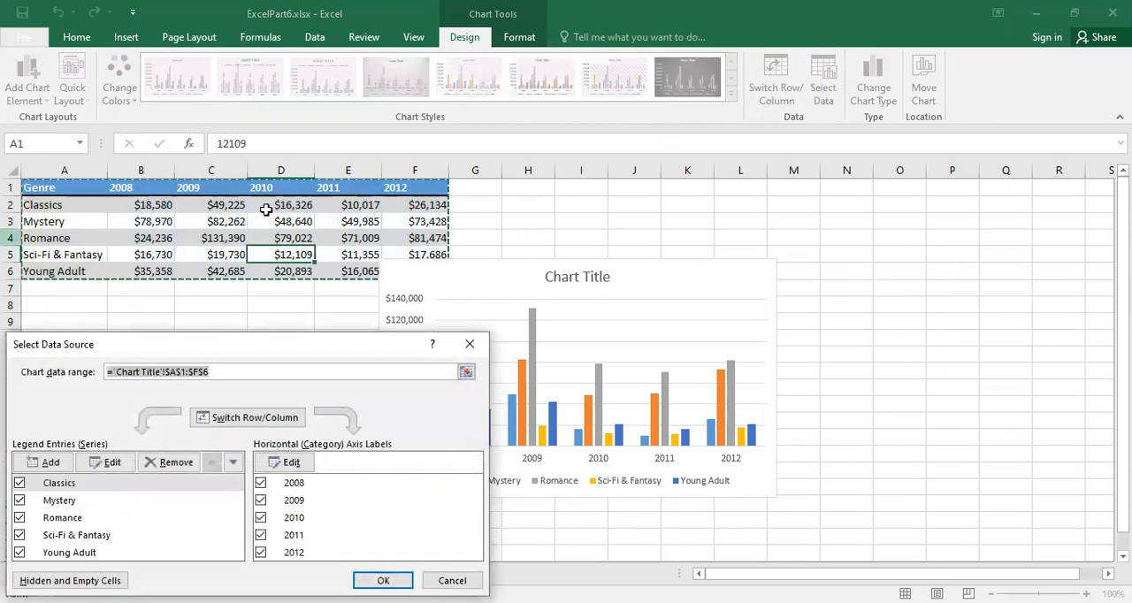
left_click(195, 471)
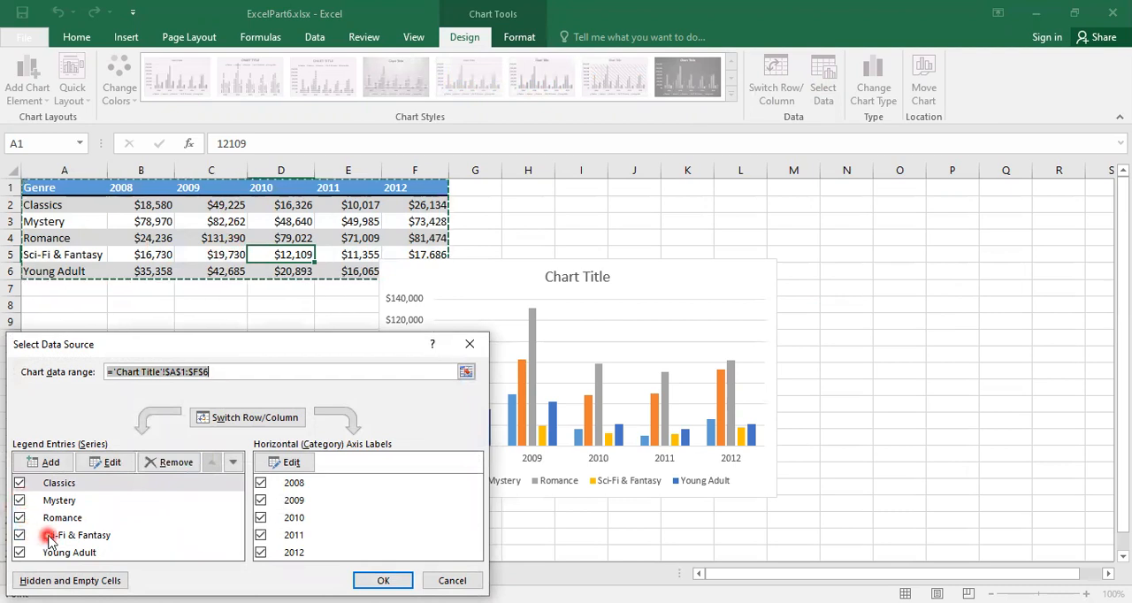
left_click(20, 484)
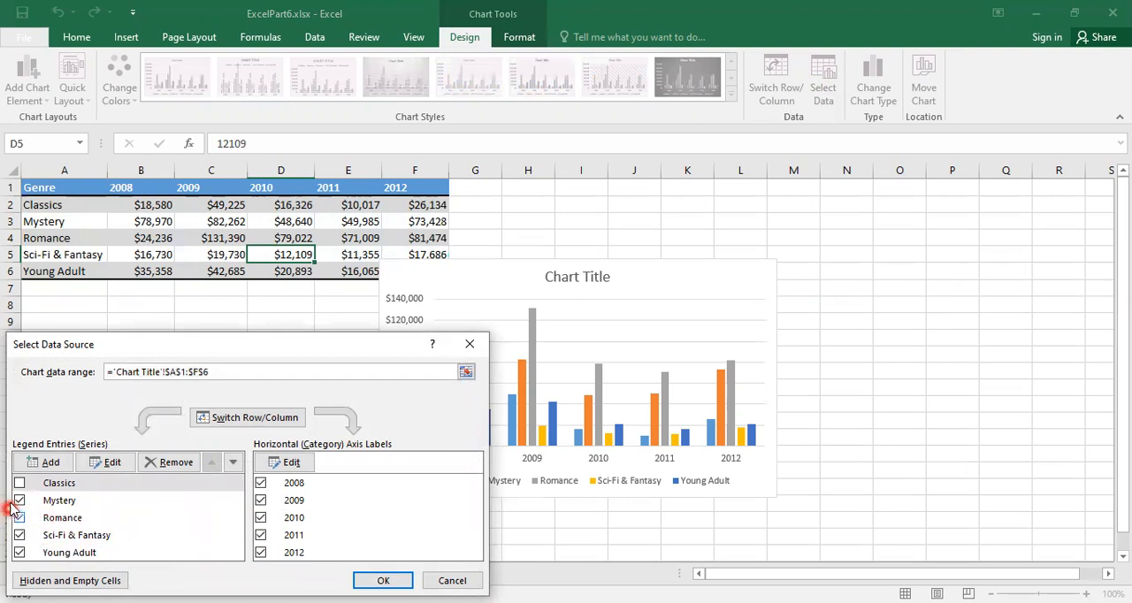
left_click(260, 484)
left_click(260, 501)
left_click(384, 581)
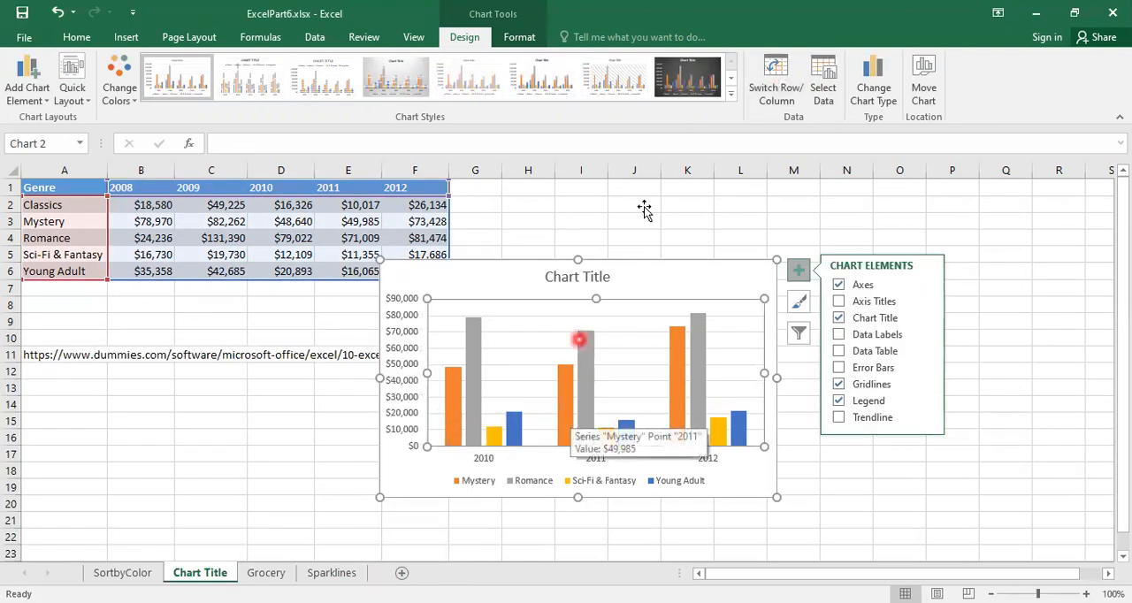
left_click(825, 94)
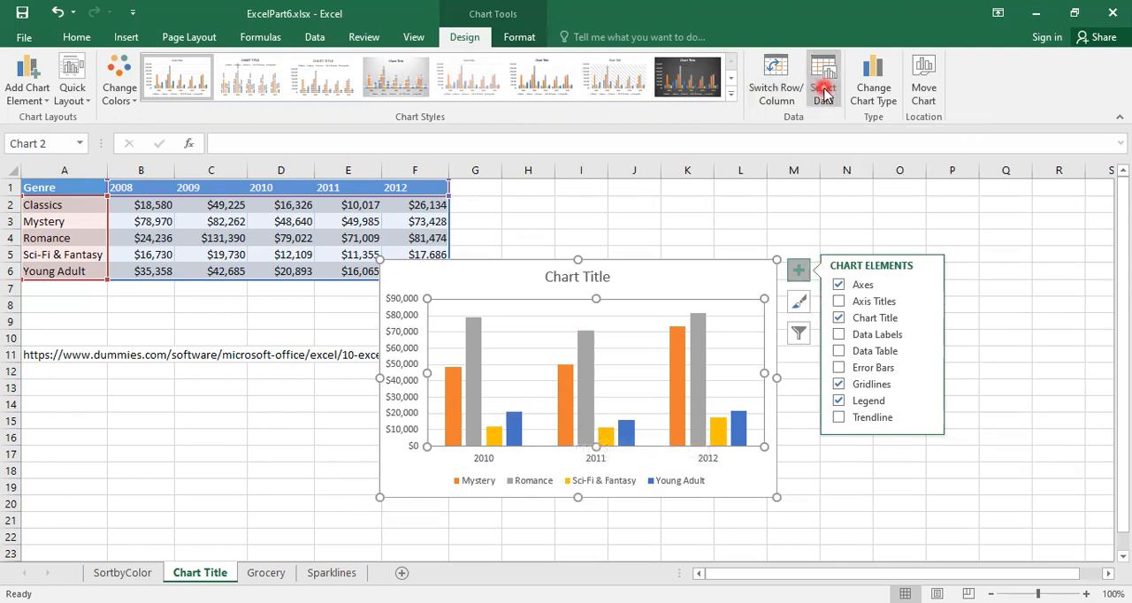
left_click(798, 336)
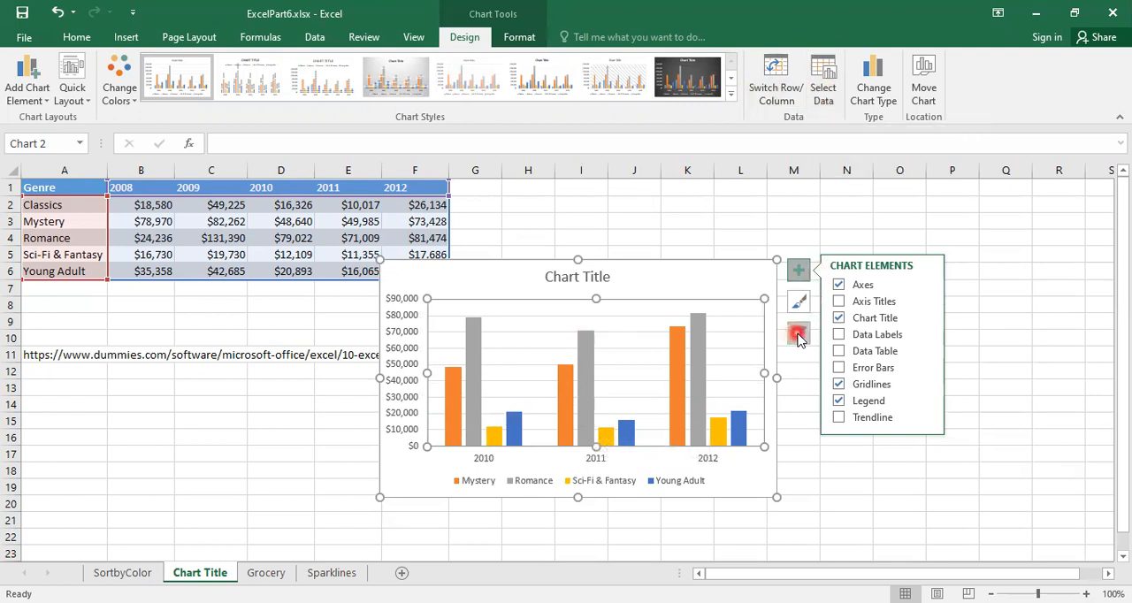
left_click(856, 321)
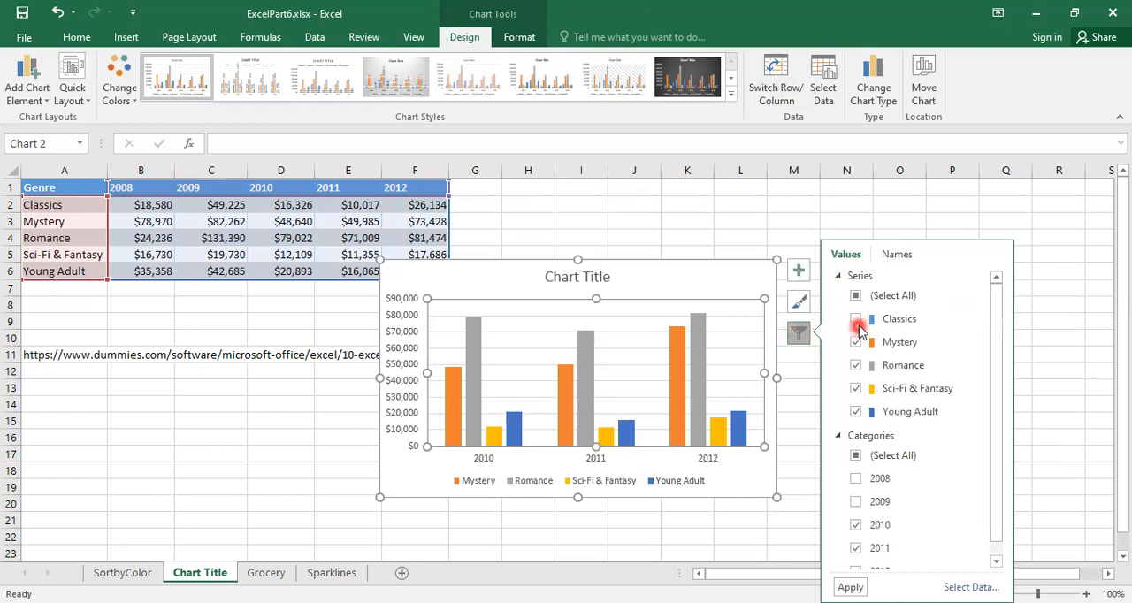
left_click(856, 321)
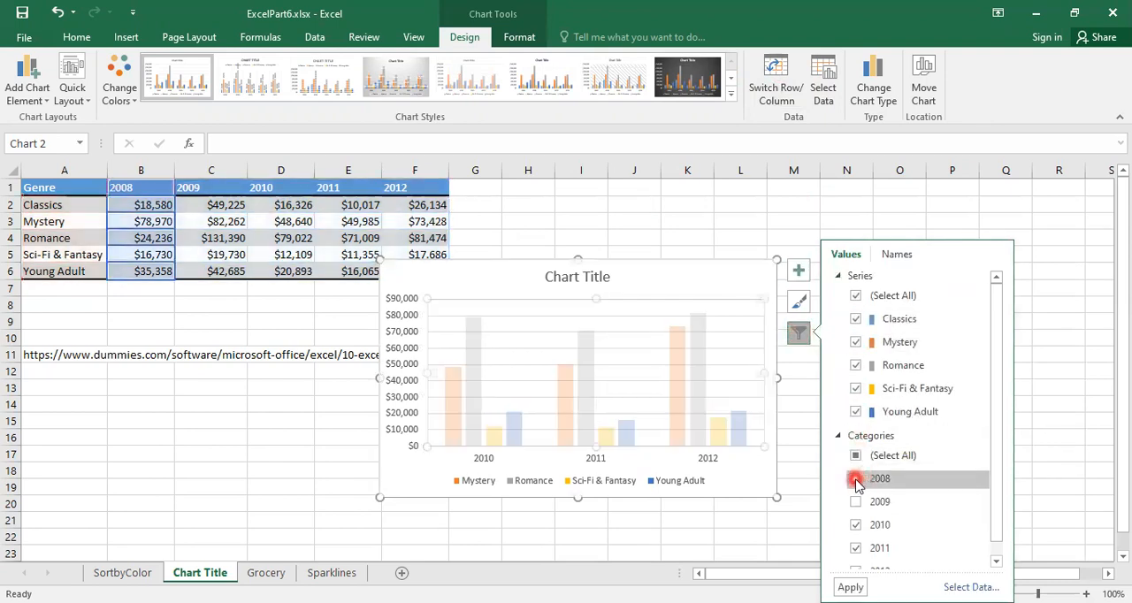
scroll(904, 476, "down", 1)
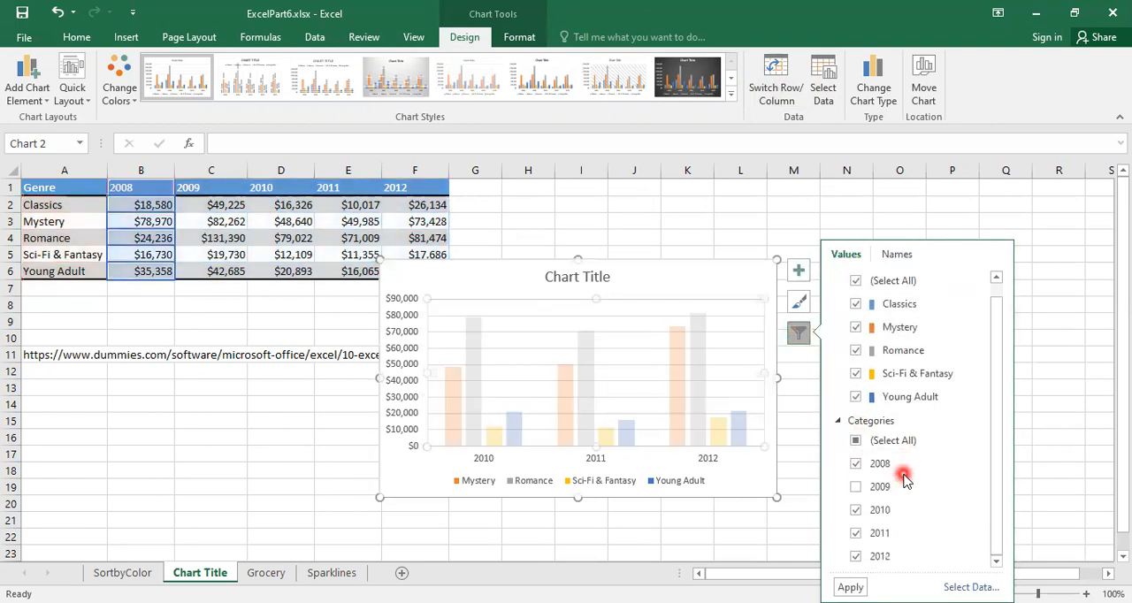
left_click(855, 486)
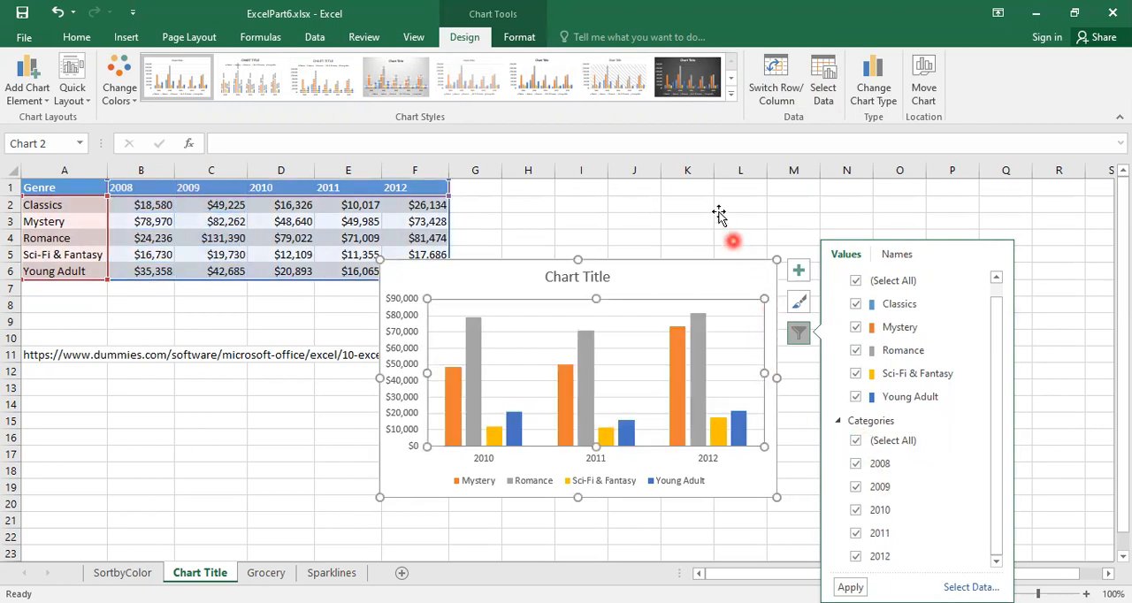
left_click(798, 304)
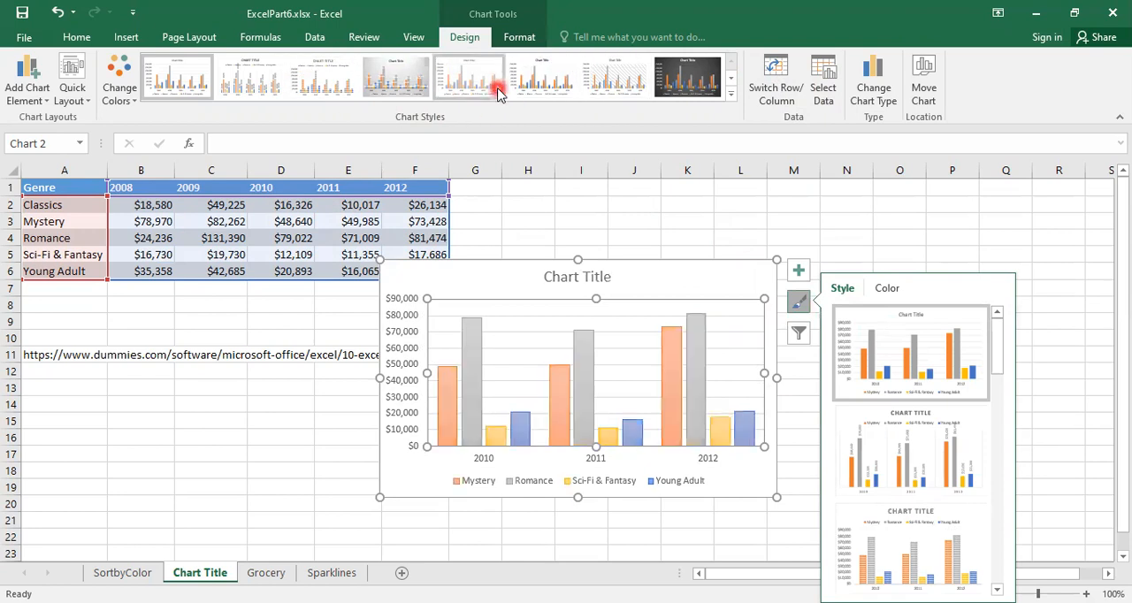
Include the Classics series and the 2008 and 2009 categories in the chart's data source again.
left_click(823, 95)
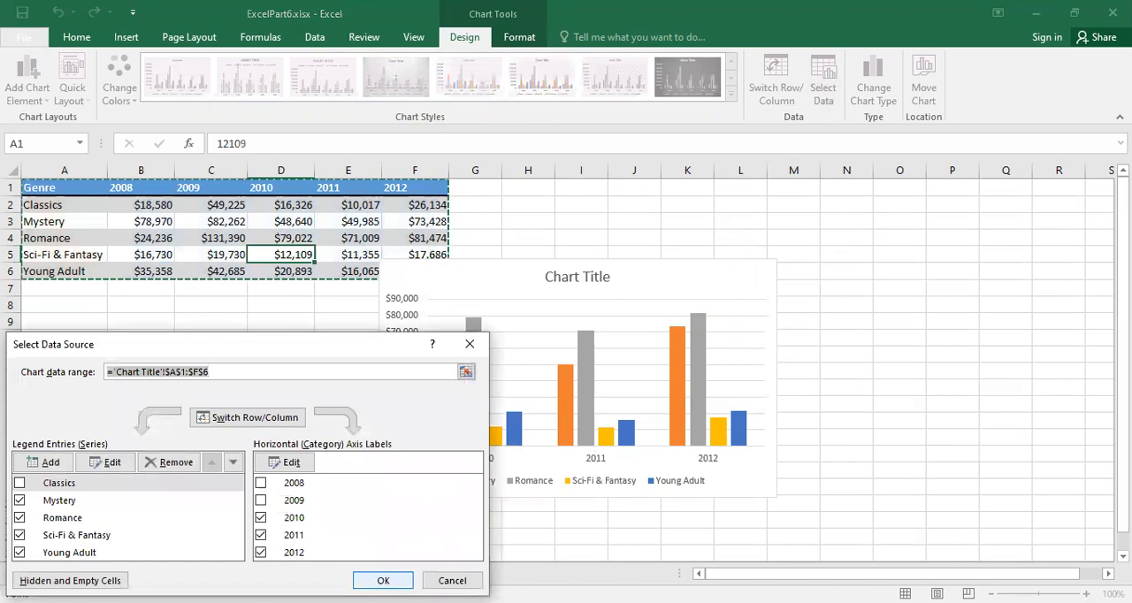
left_click(20, 483)
left_click(260, 483)
left_click(260, 500)
left_click(381, 580)
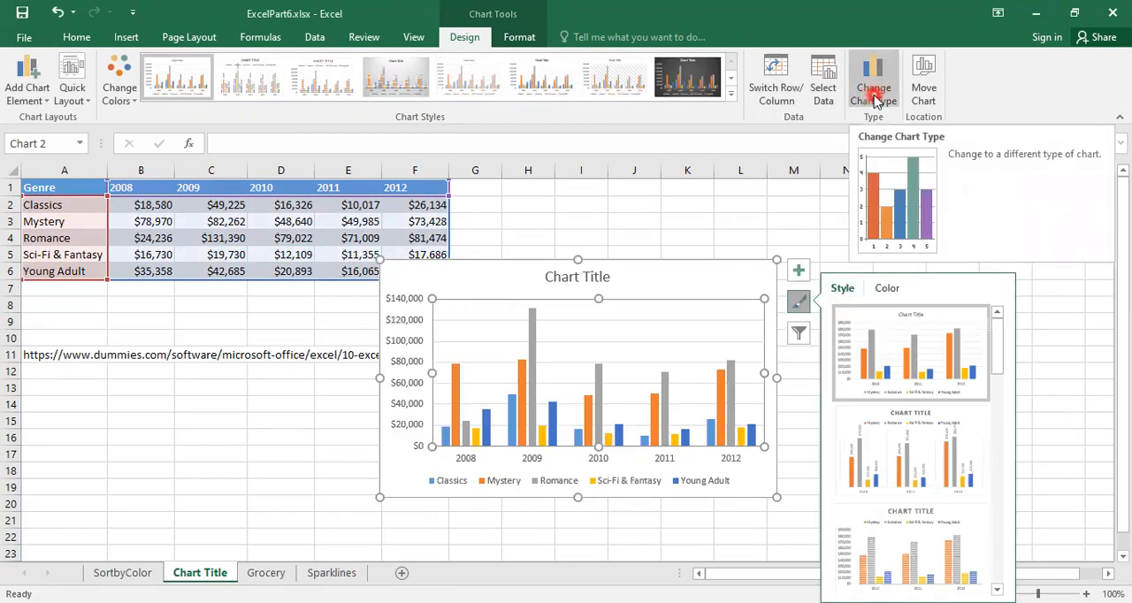
Change the chart type from clustered column to 3-D Clustered Column, keeping years on the horizontal axis.
left_click(874, 100)
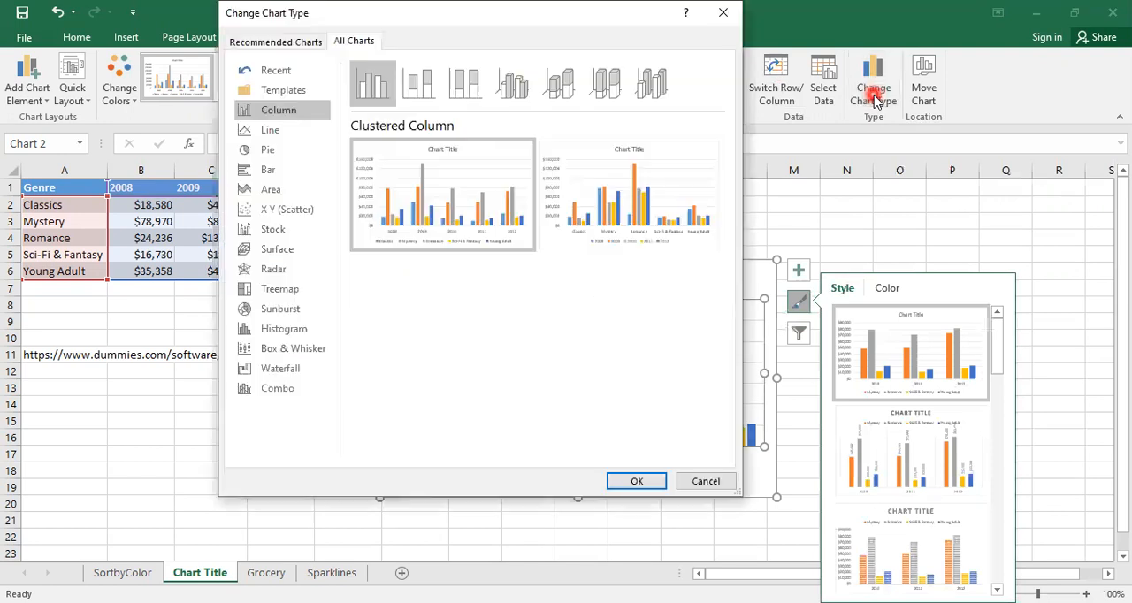
left_click(517, 88)
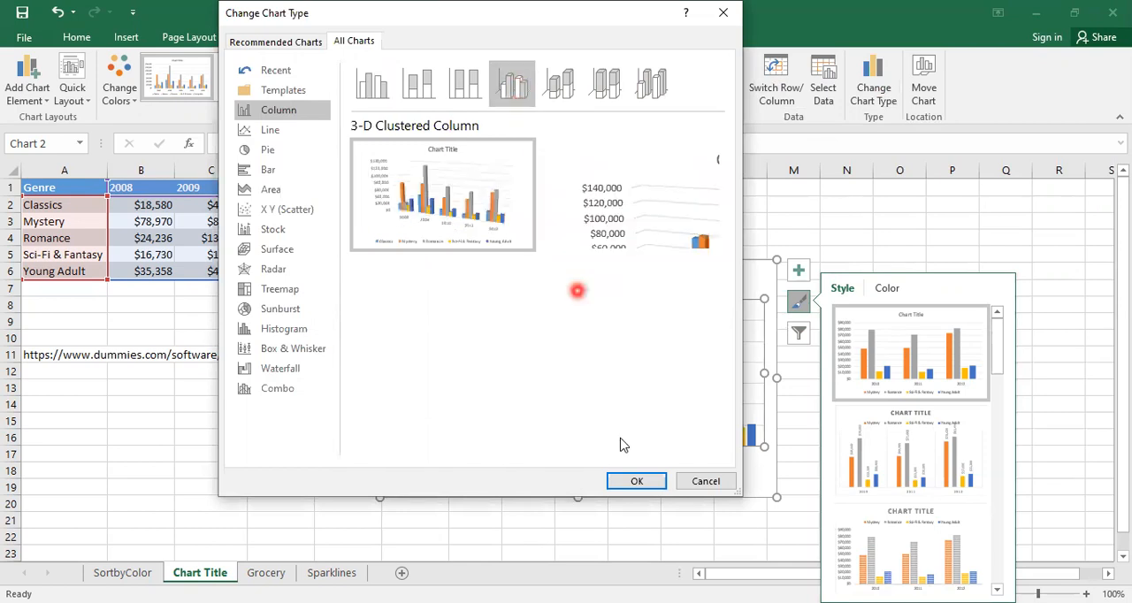
left_click(635, 481)
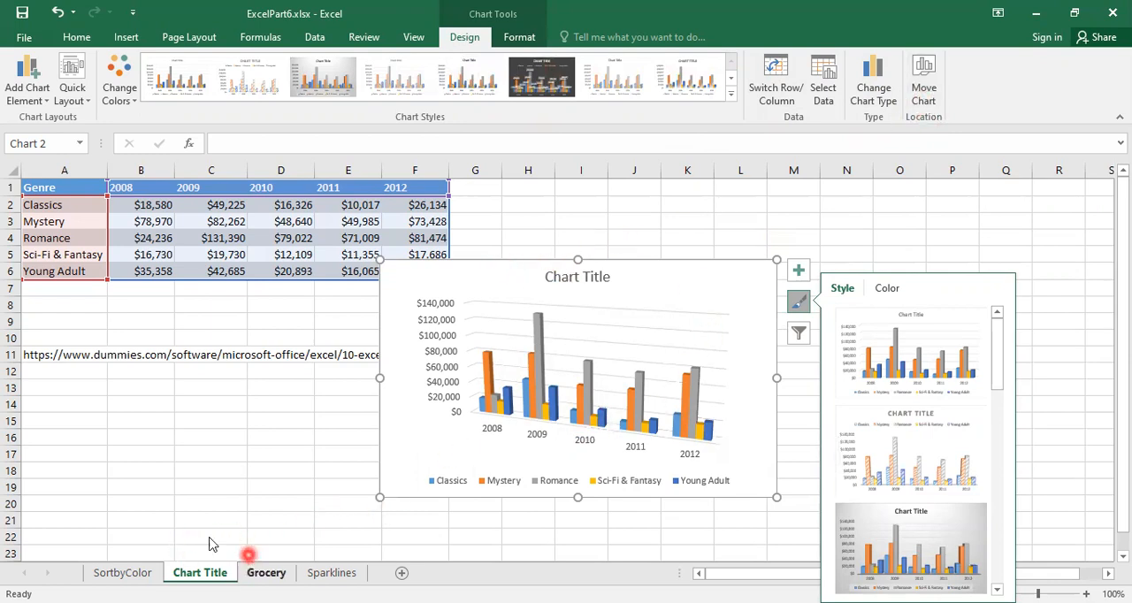
Move the 3-D column chart to a new sheet named Chart1 and bring up the chart's formatting commands.
left_click(935, 104)
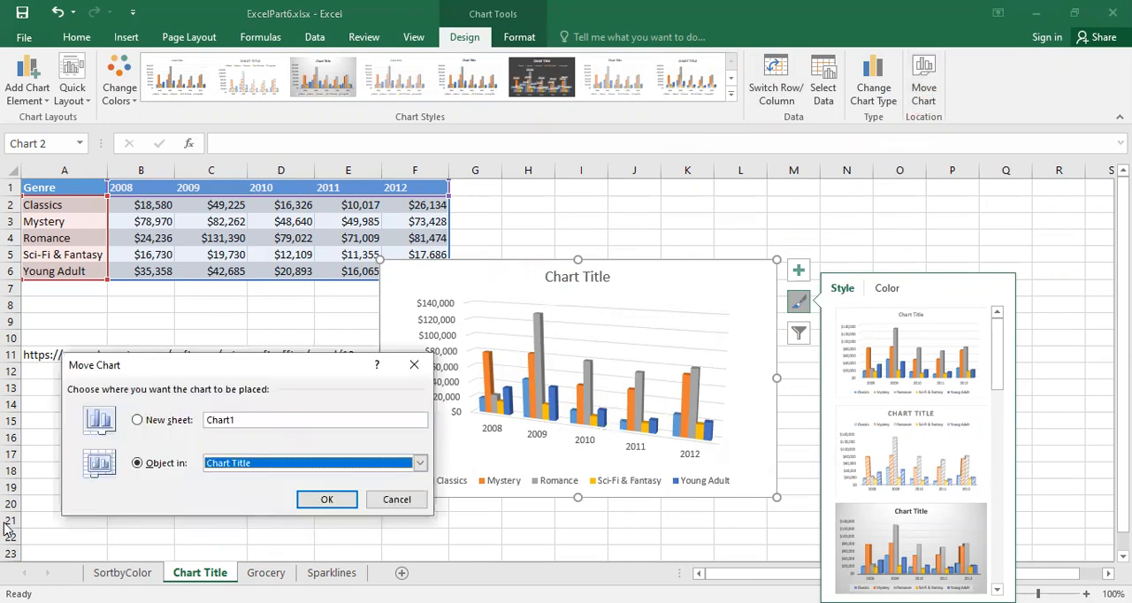
left_click(138, 425)
left_click(138, 421)
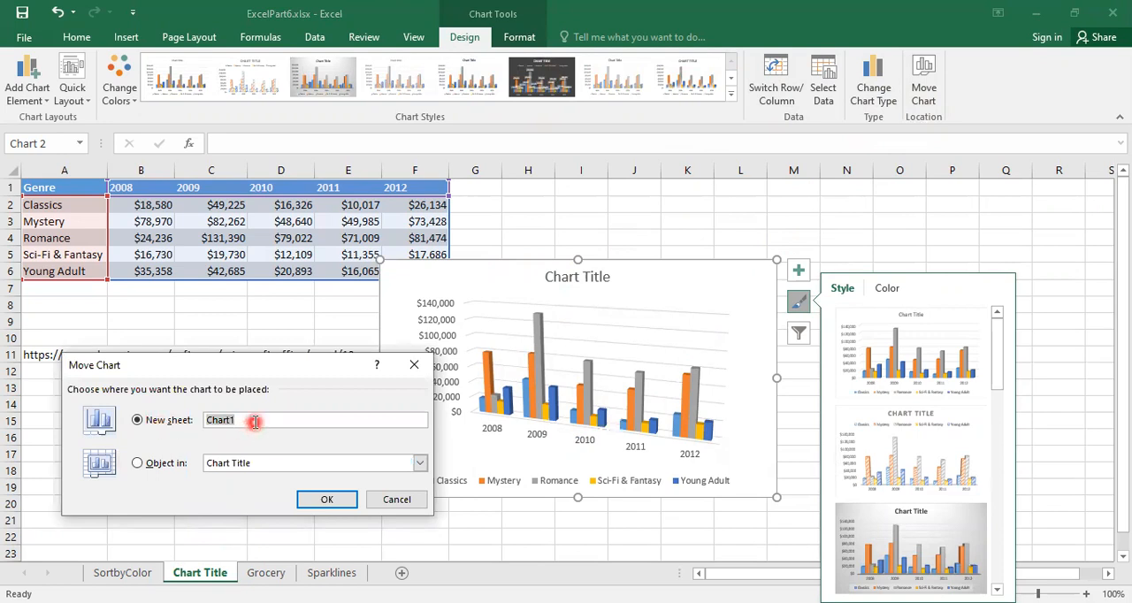
left_click(326, 500)
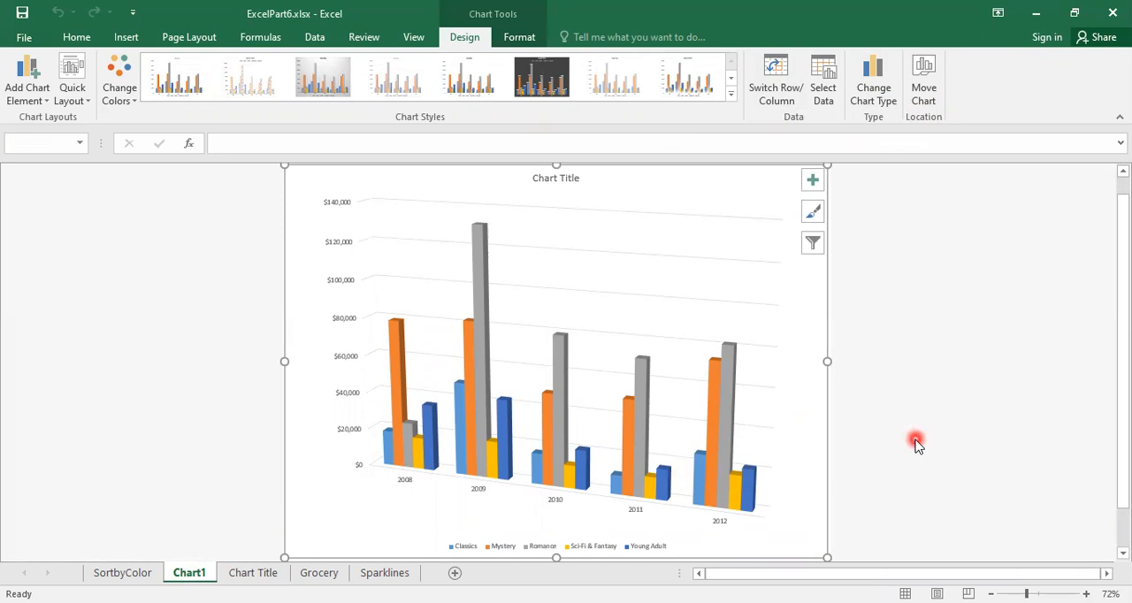
left_click(518, 38)
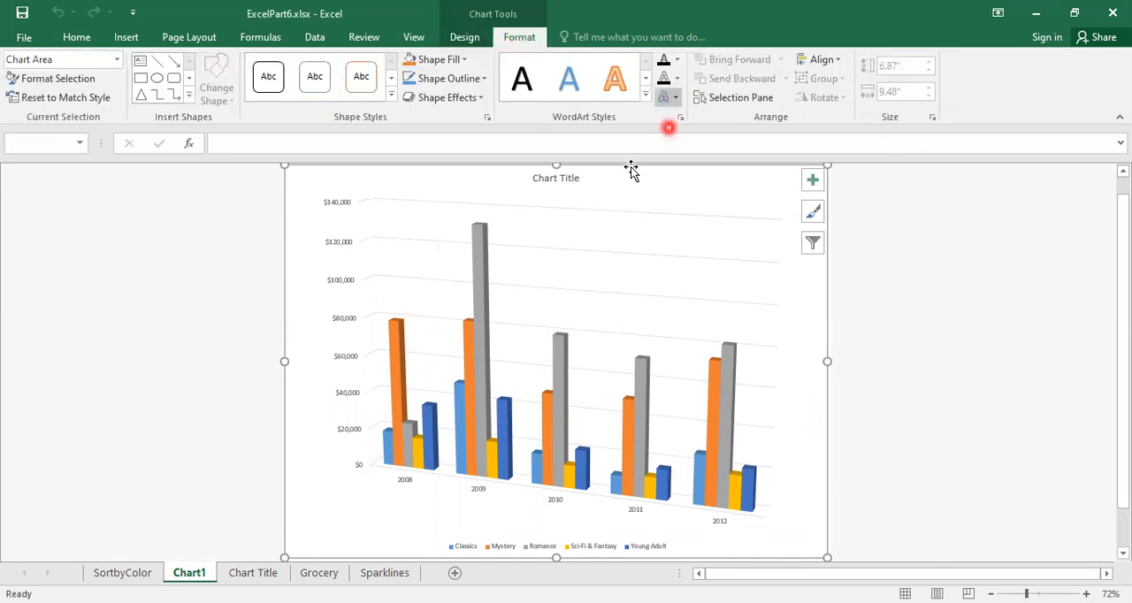